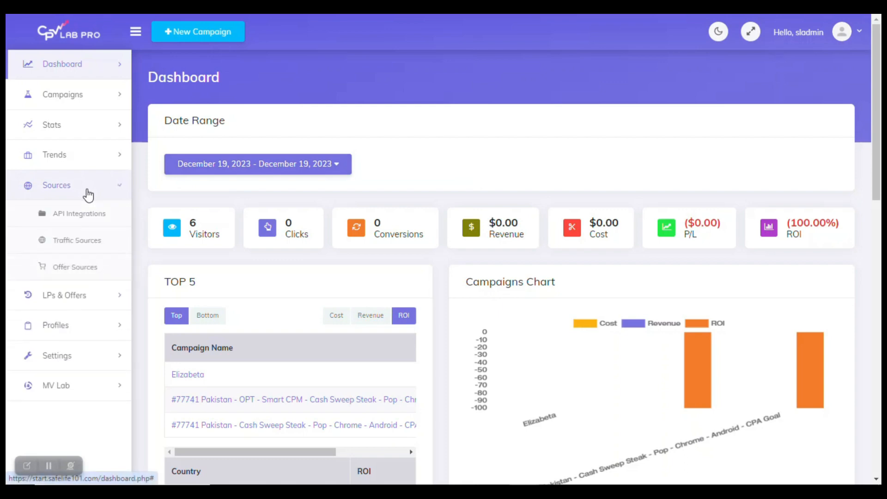
Open the traffic sources page and import PropellerAds from the traffic source catalog.
click(76, 241)
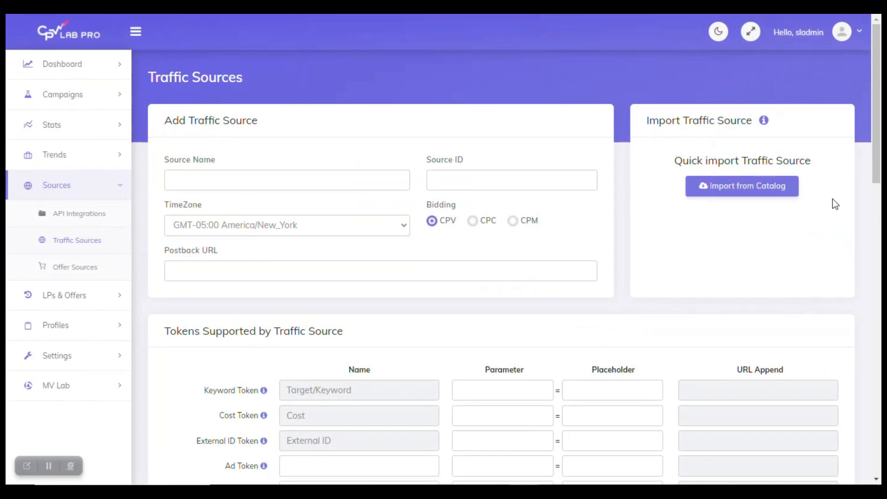
click(793, 191)
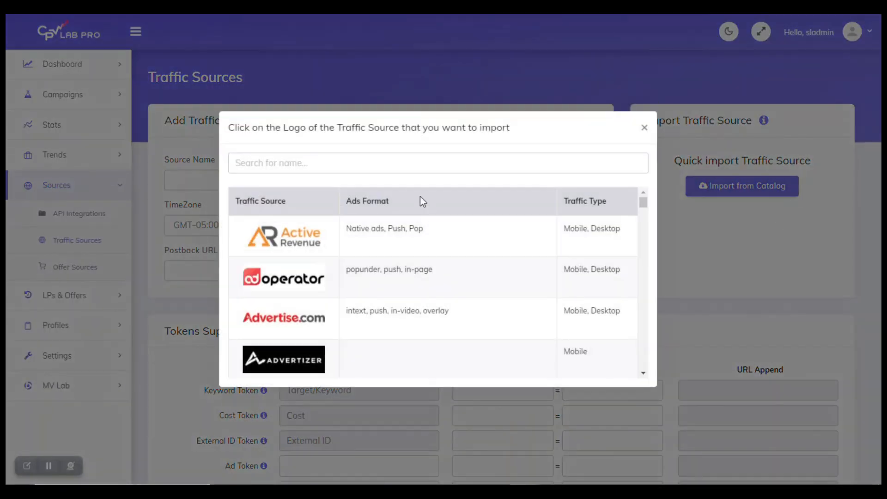
scroll(445, 341, down, 10)
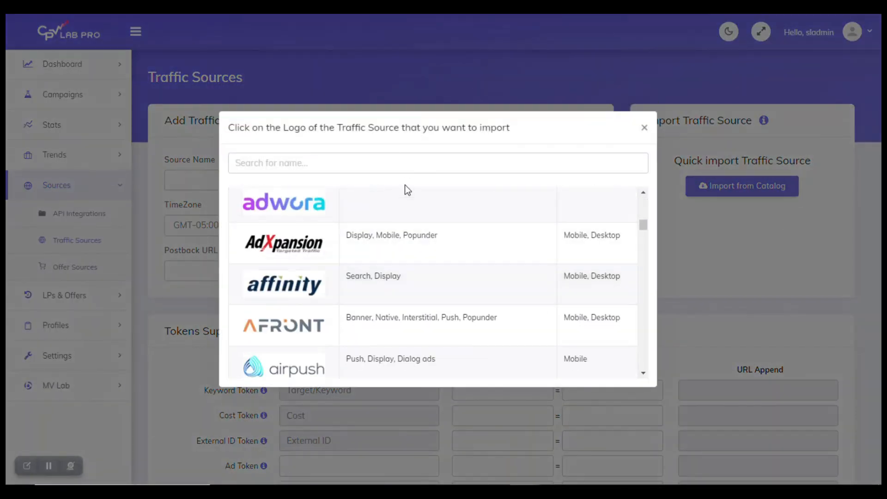
scroll(448, 277, down, 15)
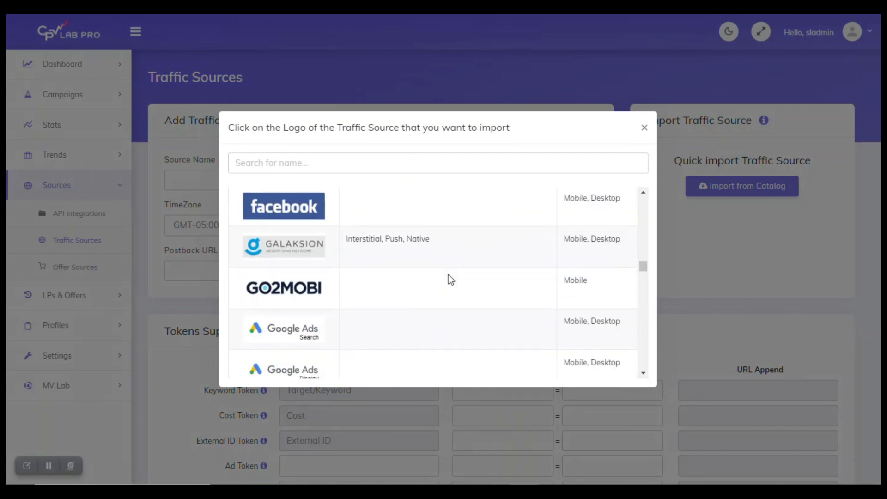
scroll(451, 280, down, 15)
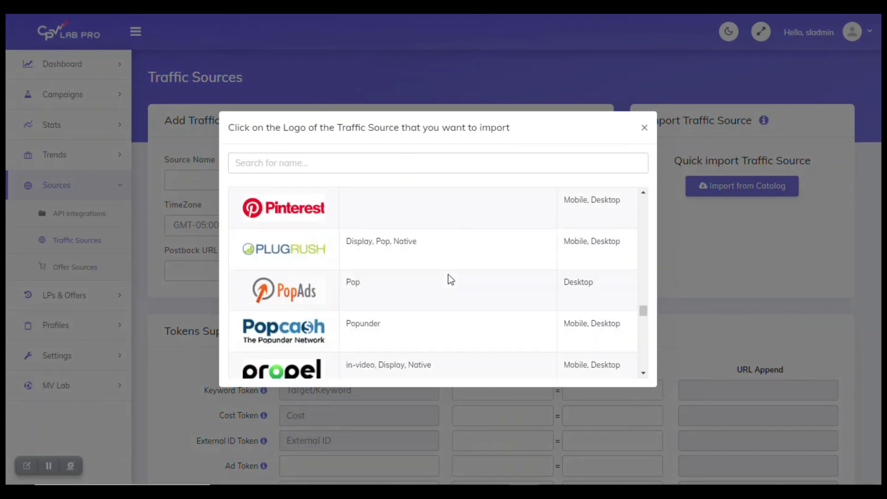
scroll(451, 279, down, 2)
scroll(450, 278, down, 2)
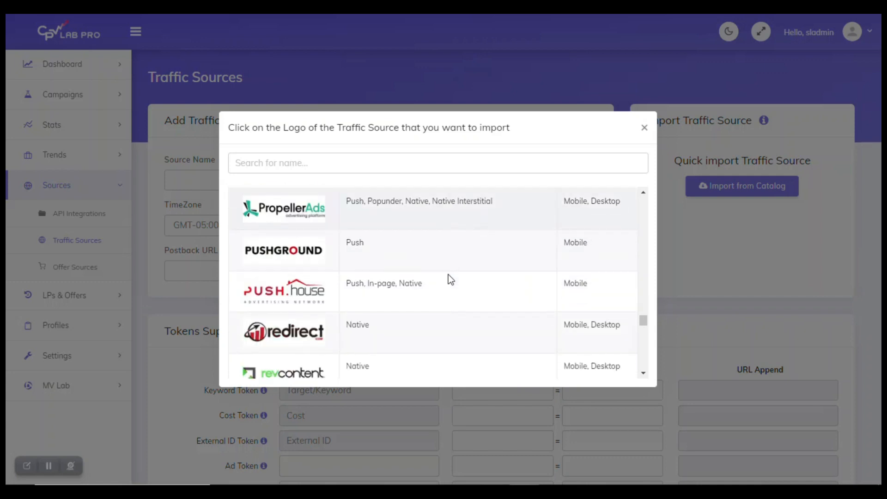
click(325, 216)
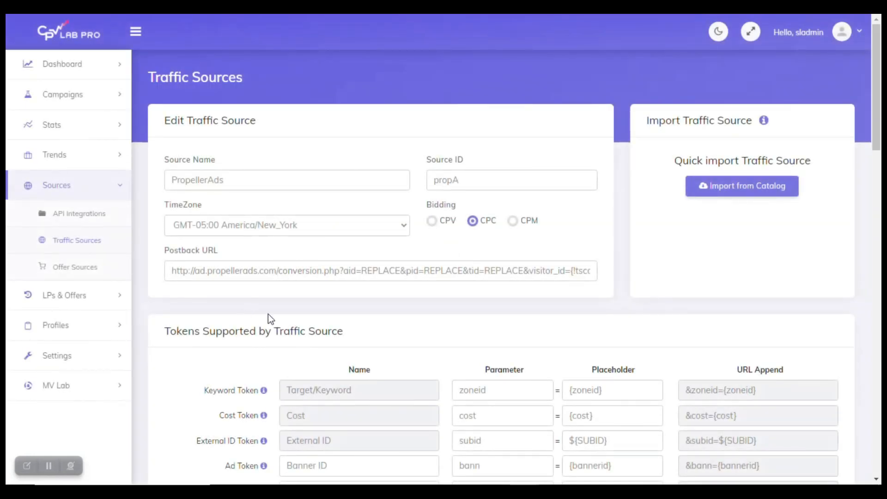
Clear the PropellerAds source's Postback URL, then switch to PropellerAds and copy the S2S Postback URL for CPV Lab from its conversion tracking page.
triple_click(309, 273)
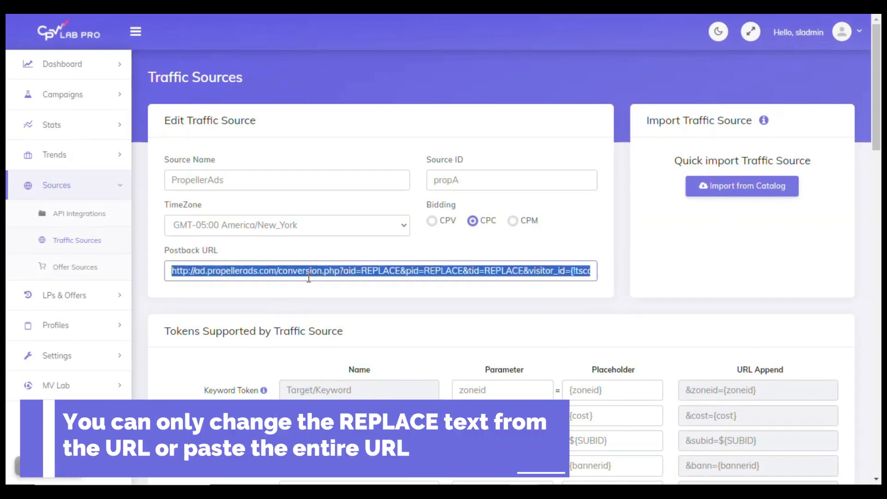
key(BackSpace)
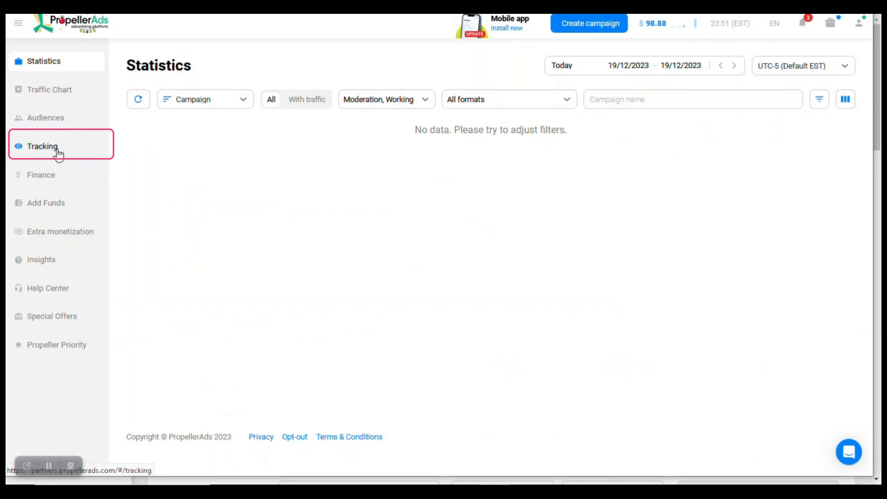
click(42, 146)
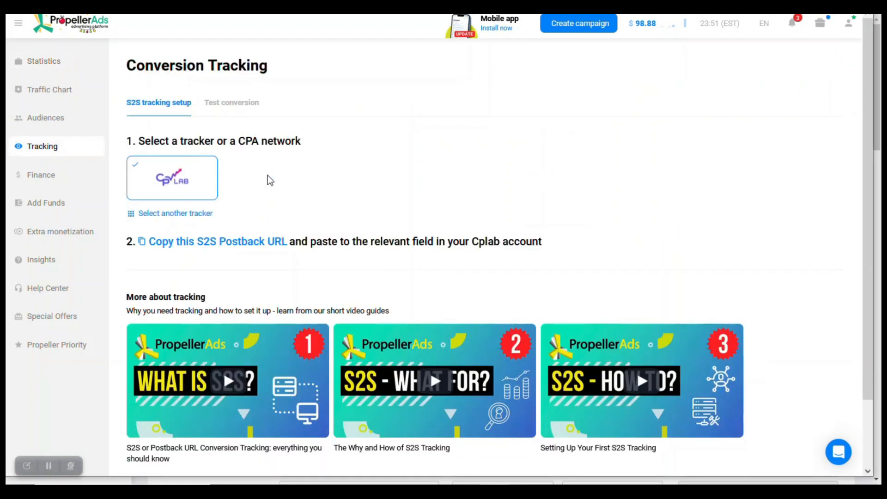
click(283, 242)
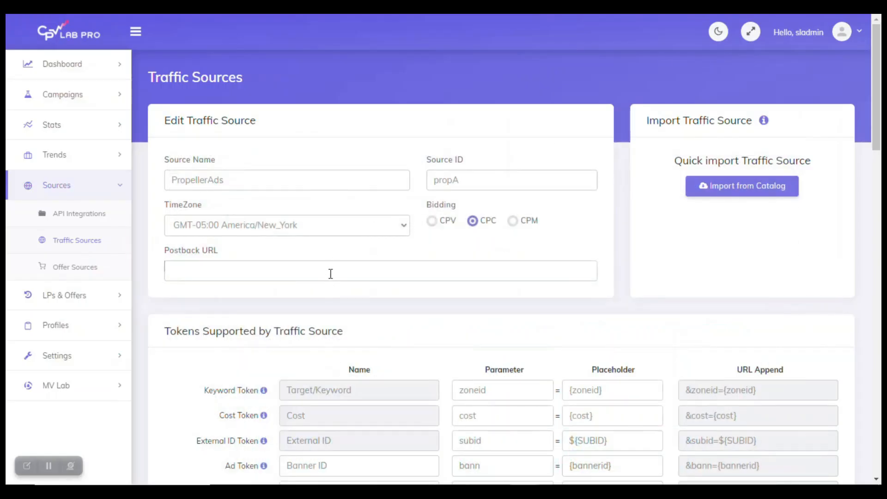
Back in CPV Lab Pro, paste the copied S2S postback URL as the PropellerAds source's Postback URL.
click(331, 274)
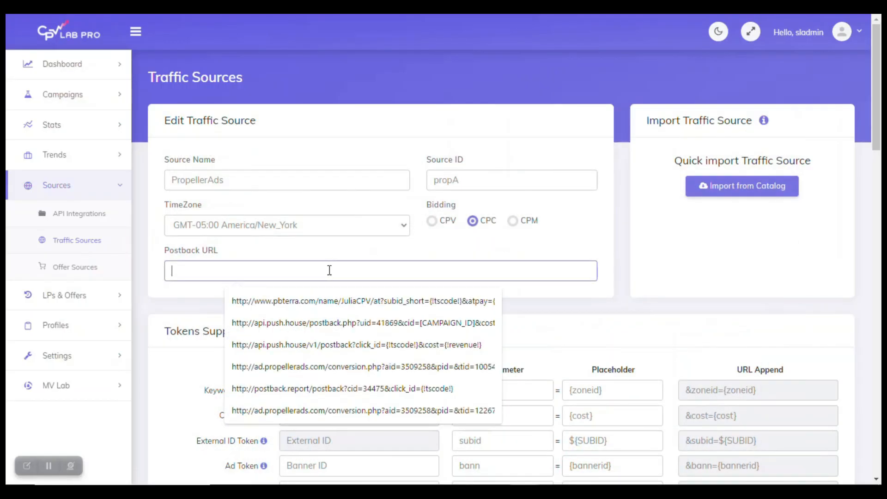
key(ctrl+v)
click(198, 360)
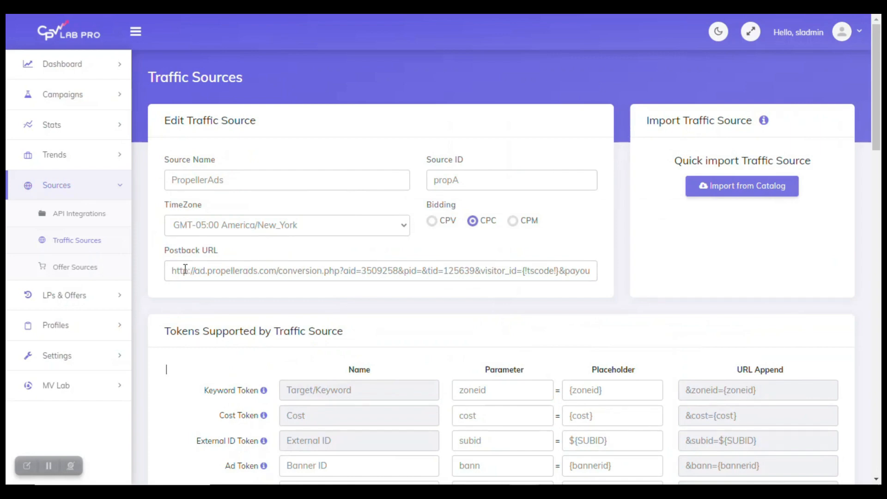
scroll(187, 360, down, 6)
scroll(198, 354, down, 7)
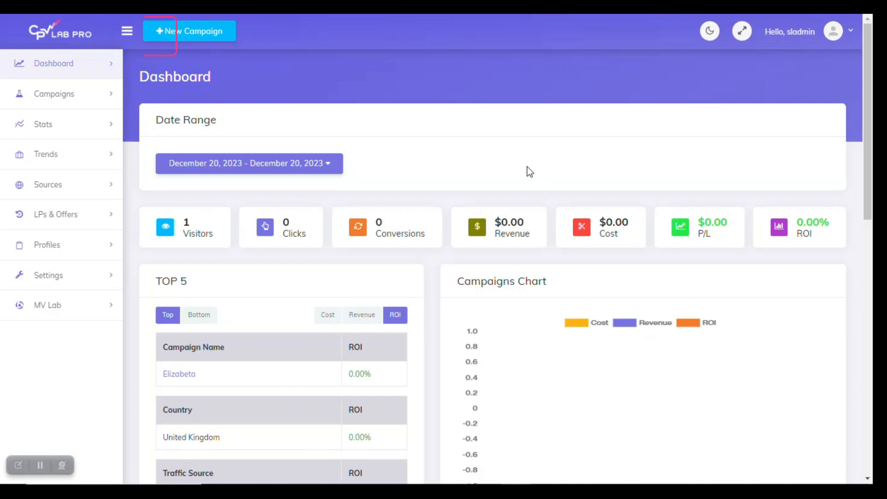
Create a new Direct Link & Landing Pages campaign using the advanced setup.
click(231, 36)
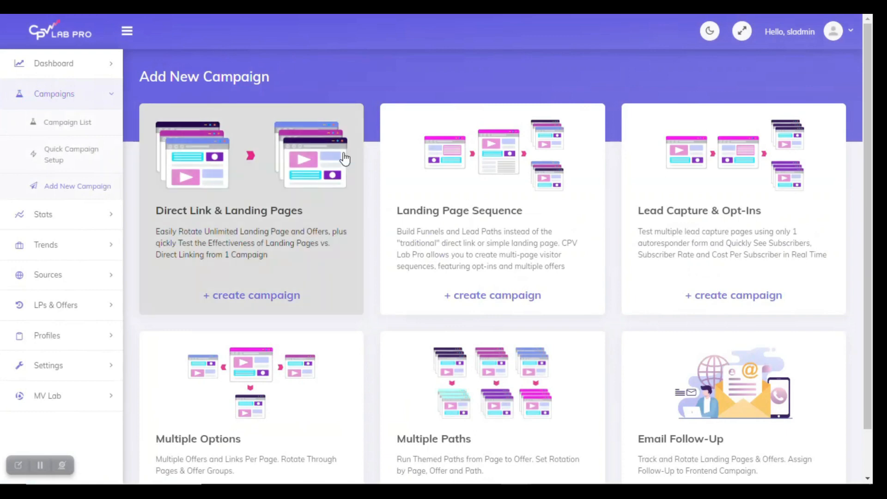
click(331, 217)
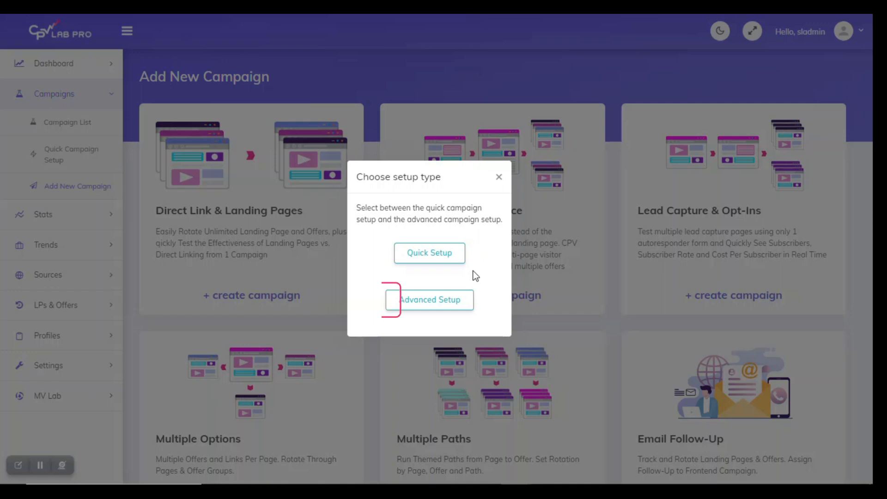
click(467, 307)
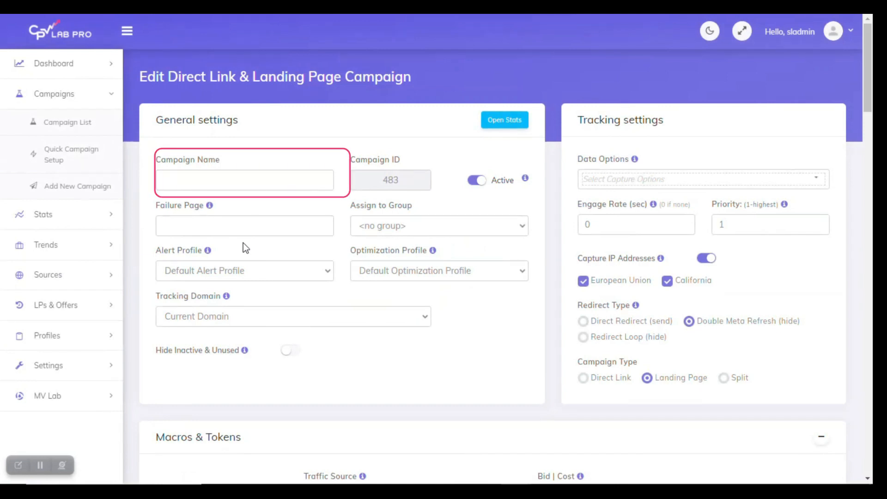
Name the campaign "Example Campaign" and keep Current Domain as its tracking domain.
click(263, 179)
click(297, 209)
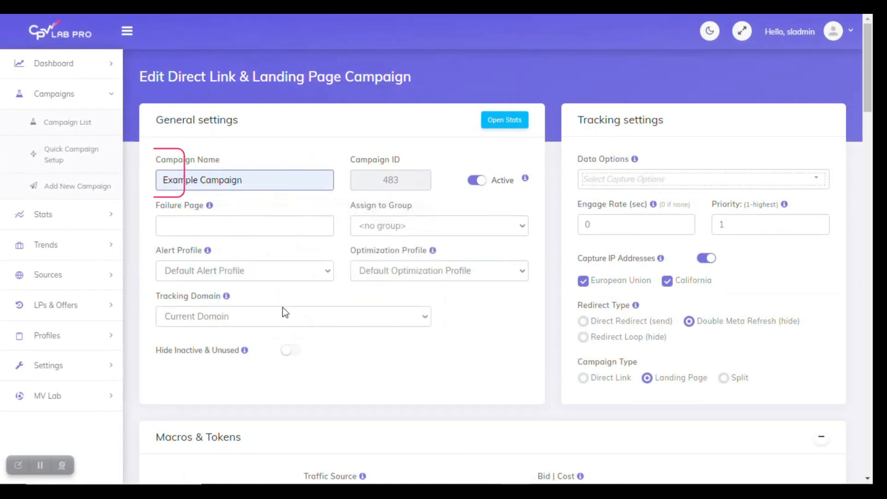
click(326, 341)
click(329, 318)
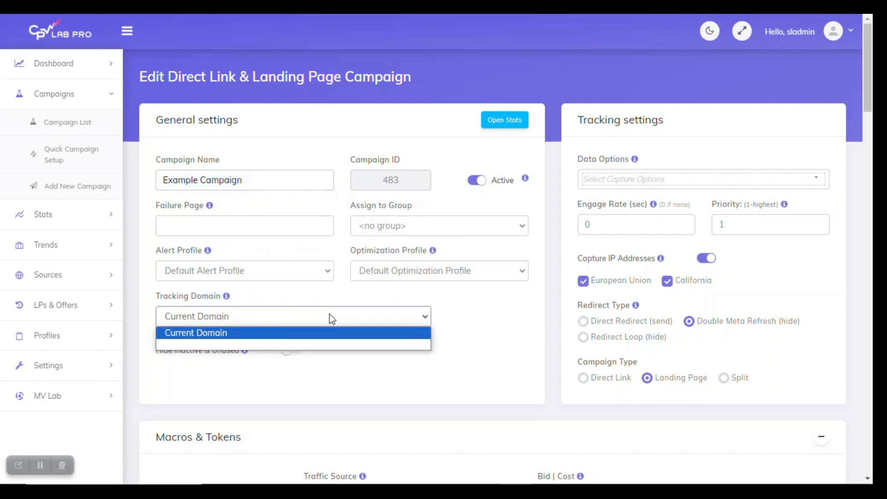
click(330, 315)
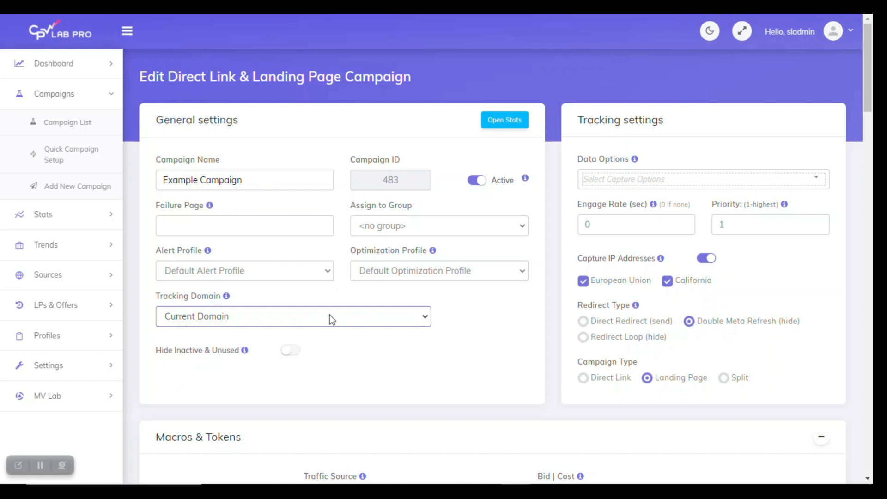
click(331, 355)
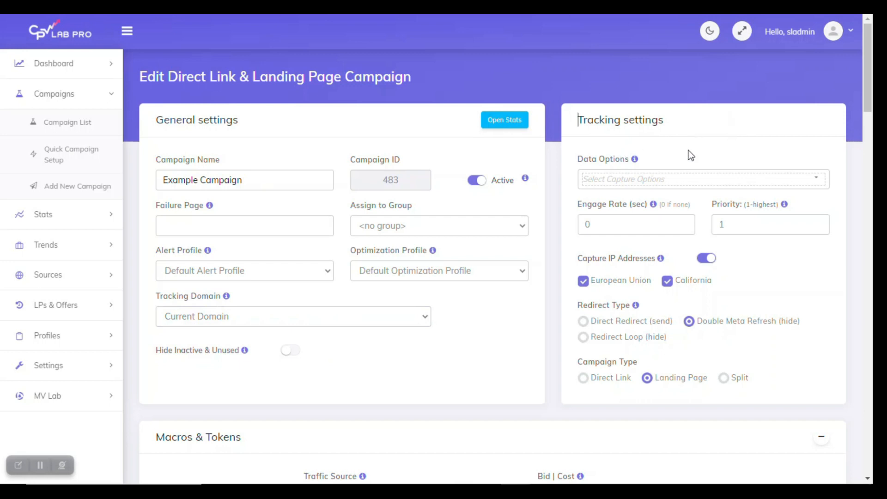
Select all data capture options in the tracking settings and set the campaign type to Direct Link.
click(822, 180)
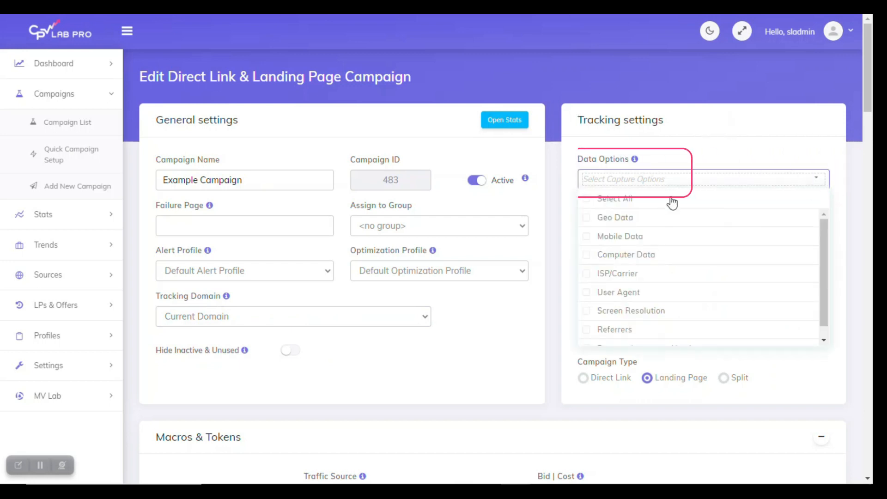
click(679, 221)
click(677, 242)
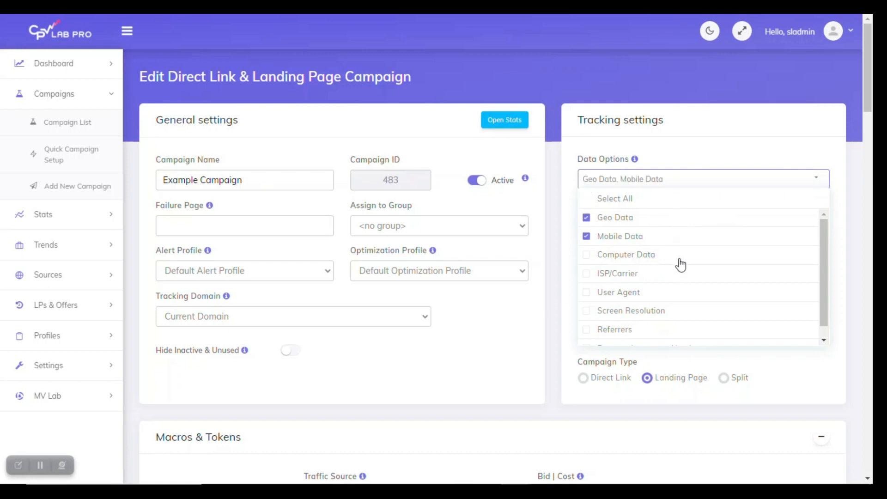
click(678, 257)
click(688, 277)
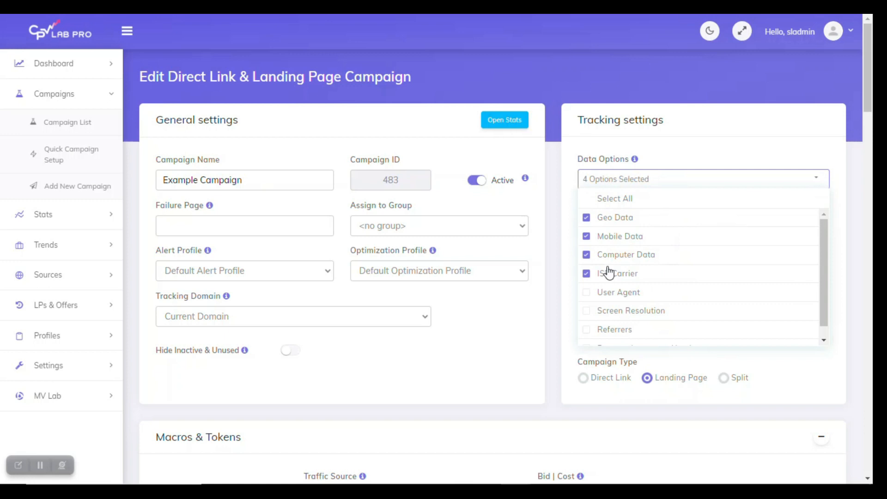
click(602, 199)
click(715, 124)
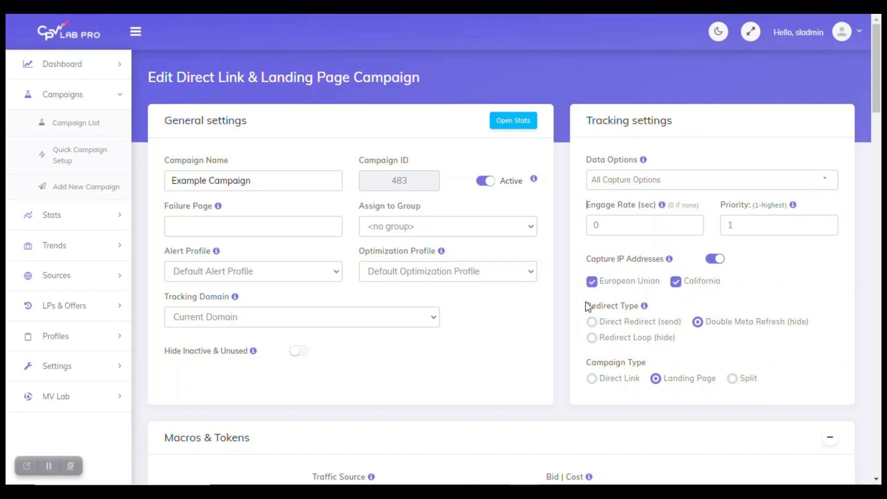
scroll(578, 313, down, 1)
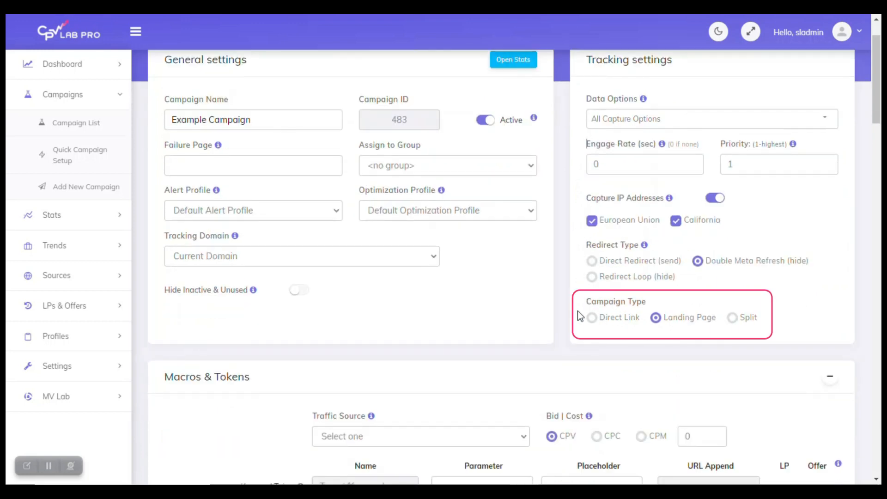
click(591, 318)
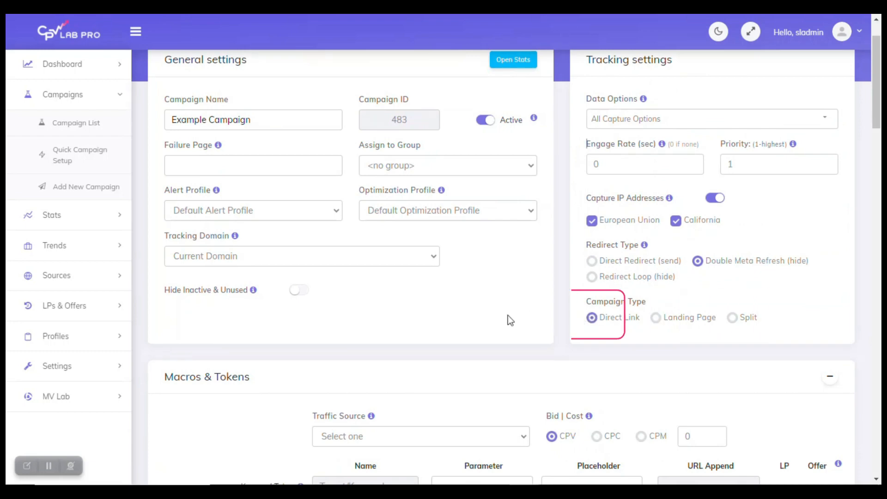
Choose PropellerAds as the campaign's traffic source and set its CPC cost to 0.01.
scroll(437, 314, down, 2)
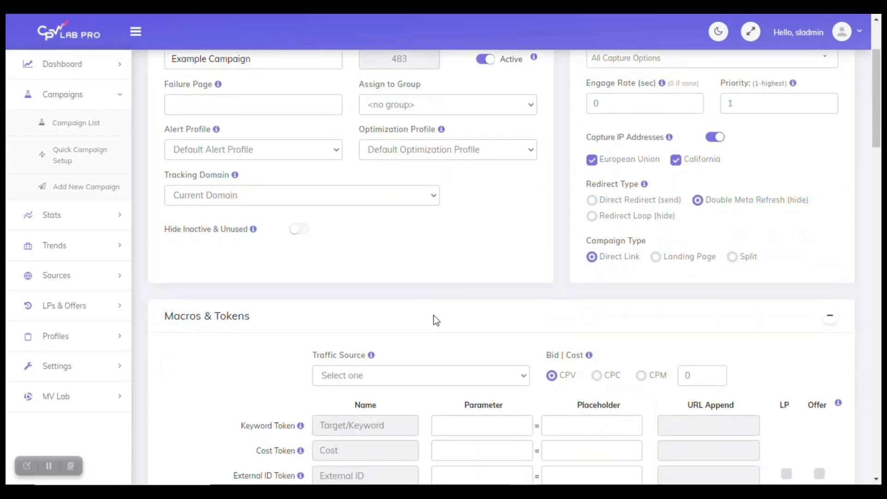
scroll(434, 315, down, 2)
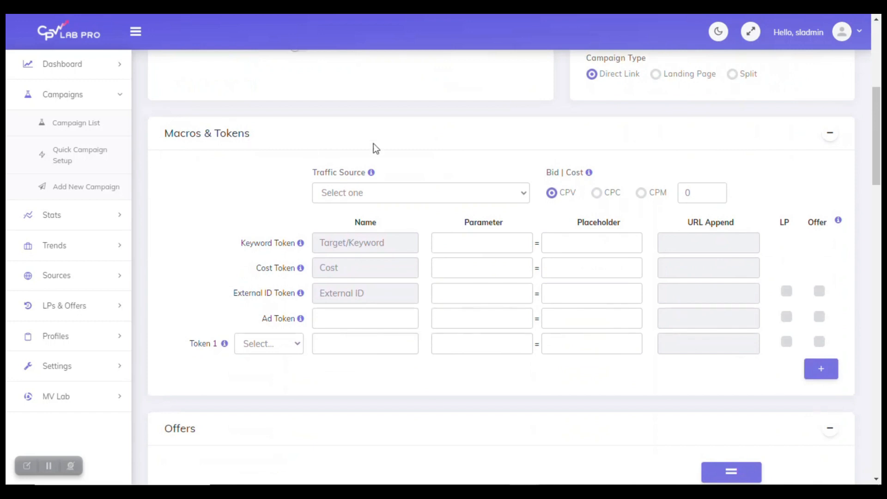
click(418, 196)
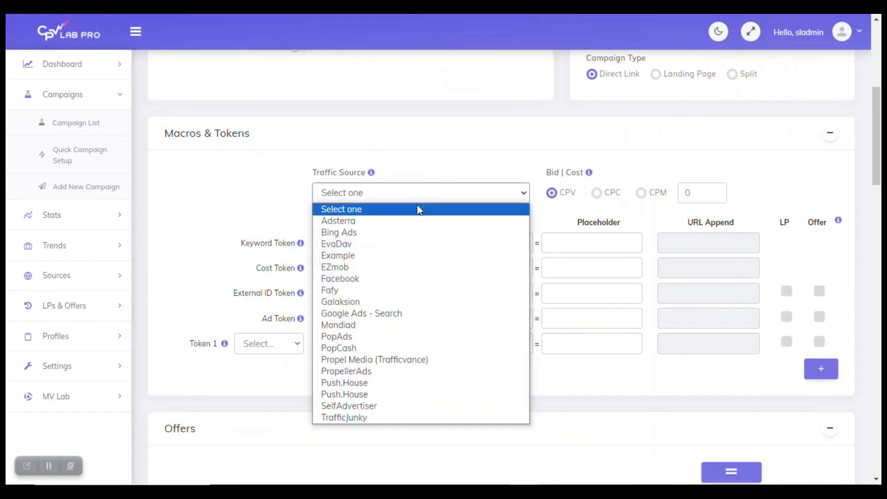
click(409, 371)
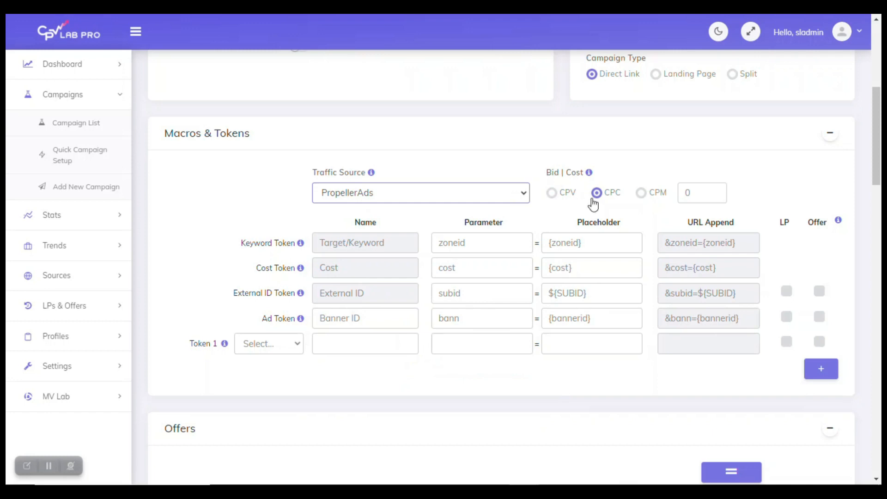
click(705, 191)
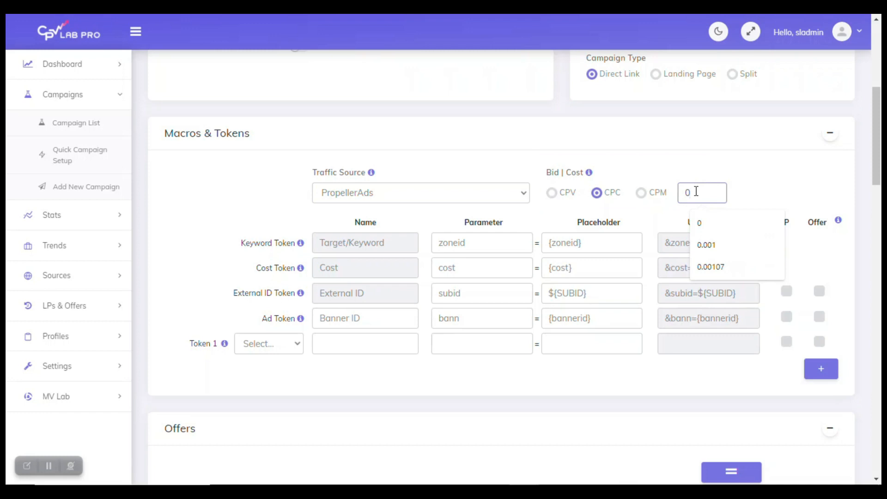
text(.01)
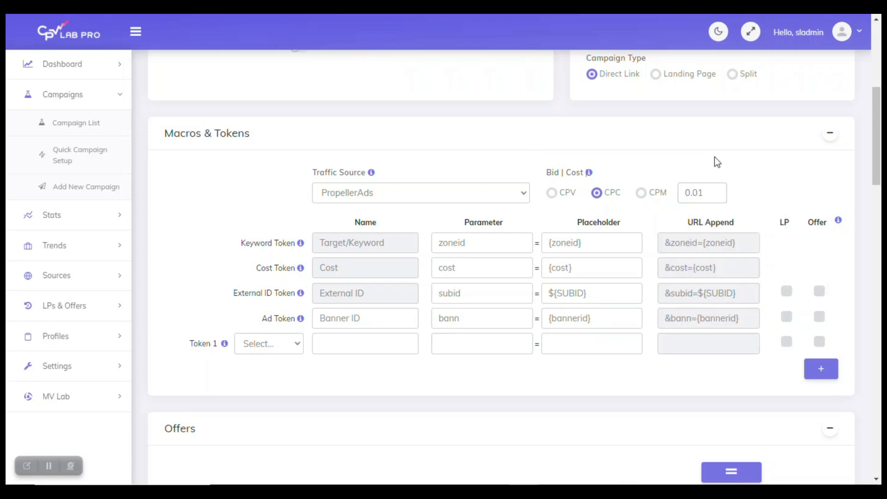
Fill campaign tokens 1 to 15 with the predefined PropellerAds tokens, from Device Name and Campaign ID through User Activity and Zone Type.
click(292, 349)
click(297, 119)
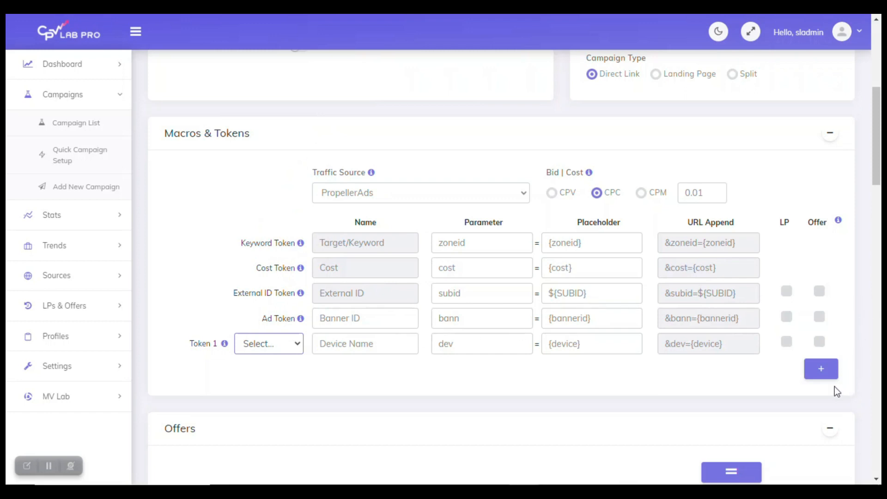
click(830, 374)
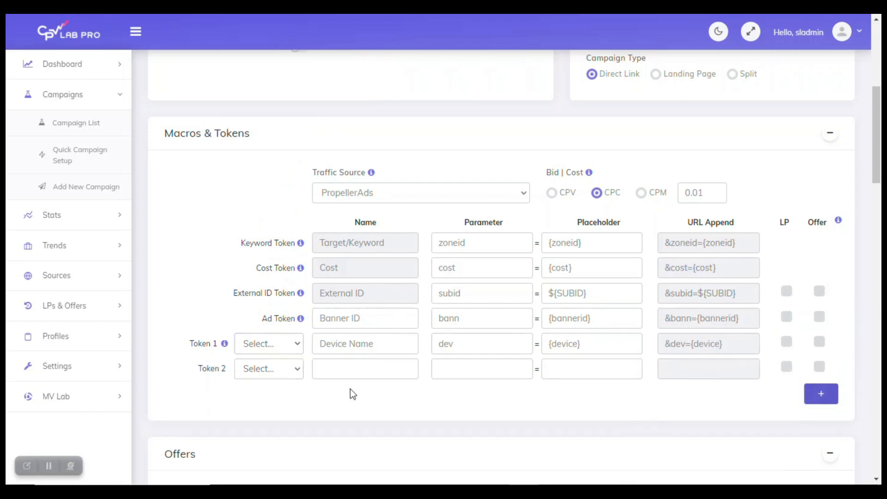
click(287, 372)
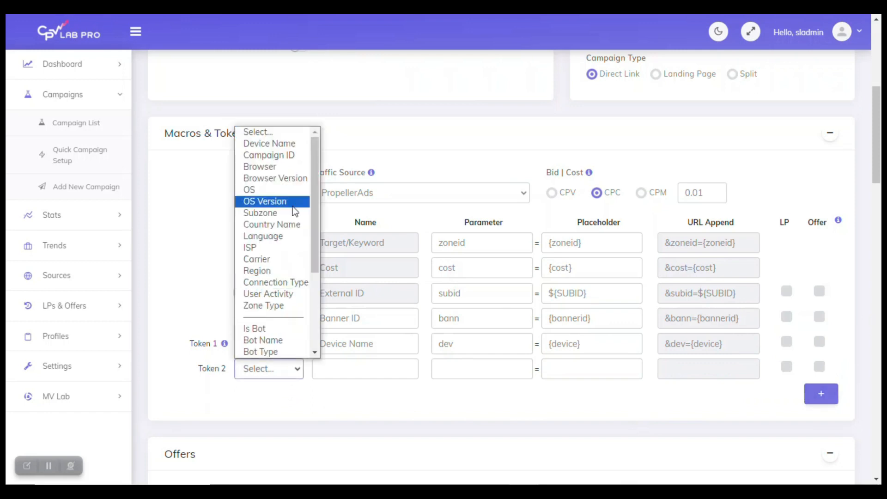
click(293, 156)
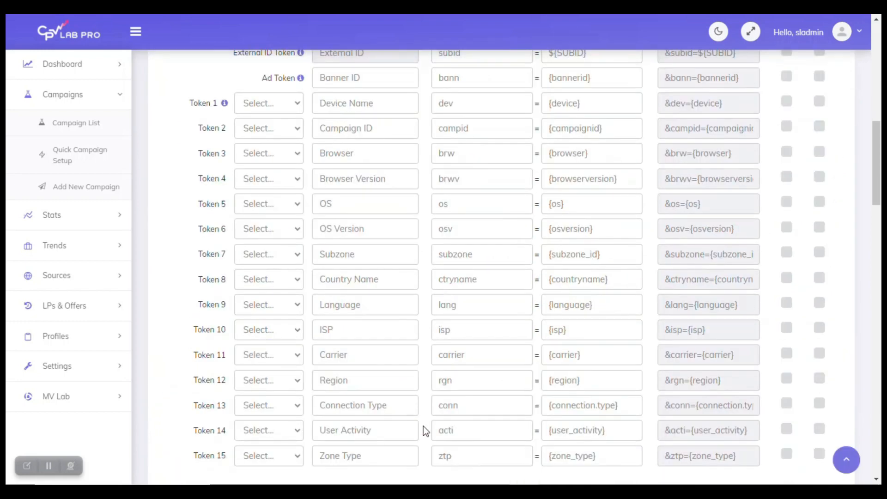
Select the predefined offer "Example Offer" for the campaign and equalize the offer shares so it receives 100% of the traffic.
scroll(424, 426, down, 5)
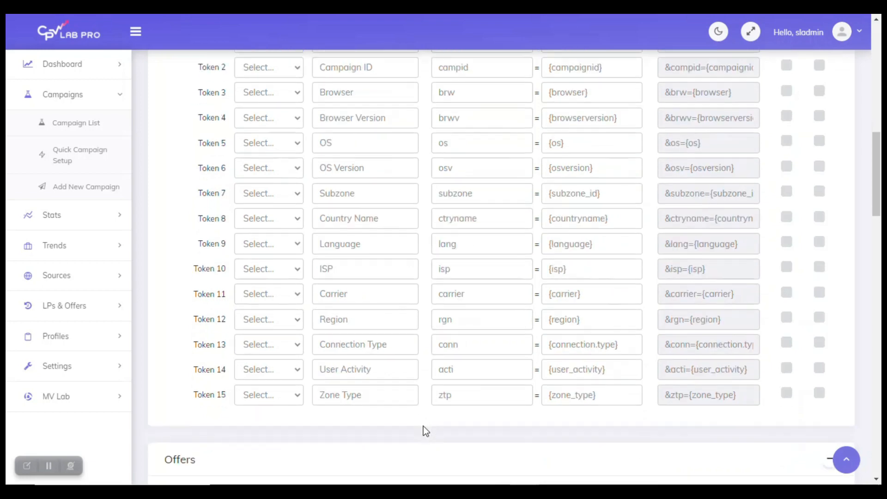
scroll(424, 426, down, 3)
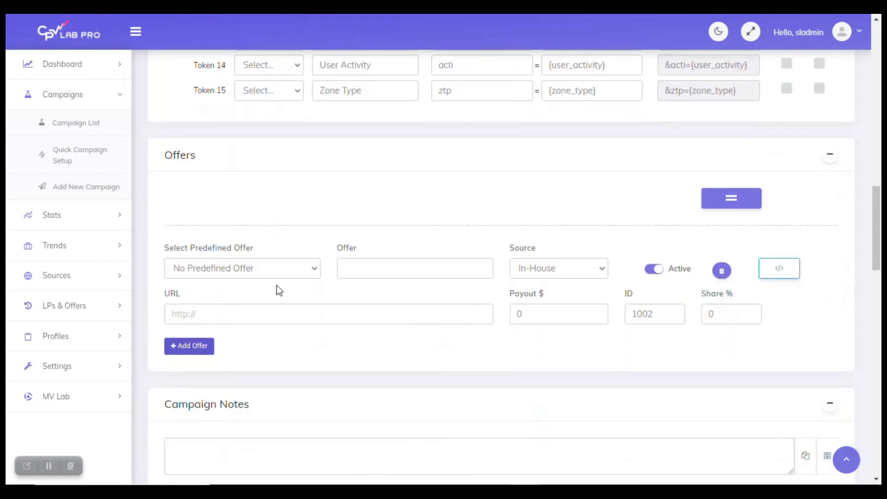
click(294, 268)
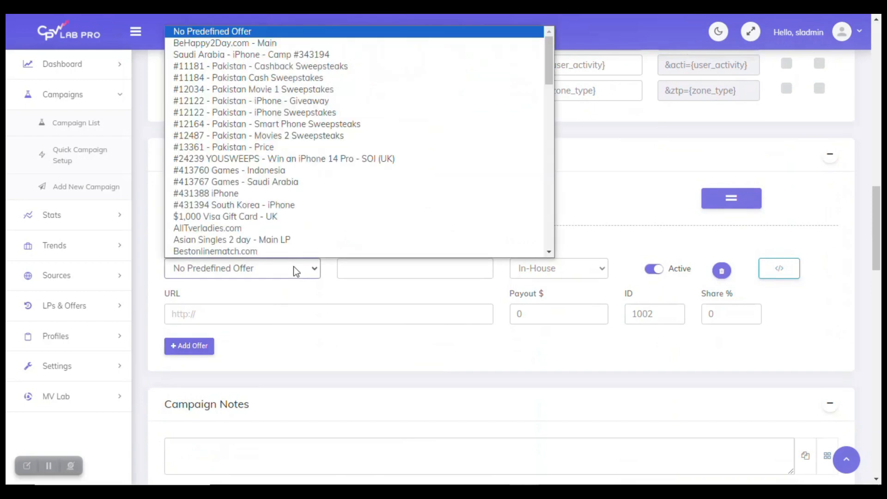
scroll(334, 182, down, 6)
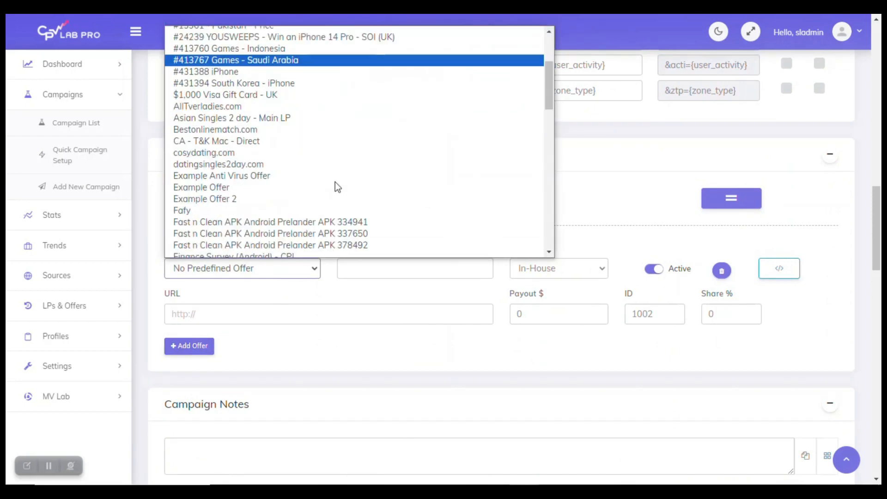
click(356, 65)
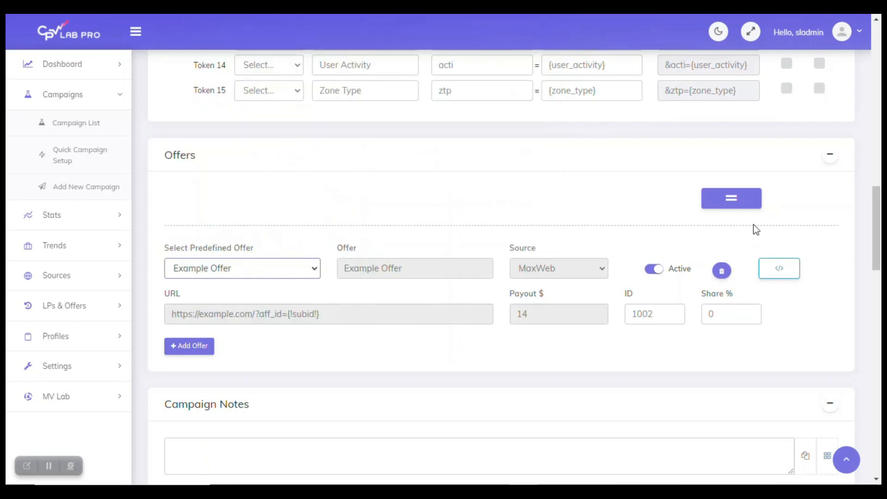
click(752, 198)
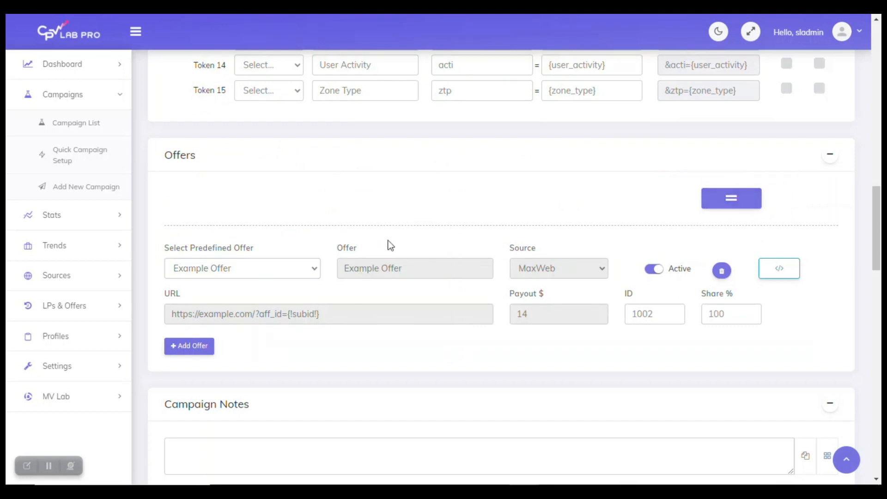
Enable the campaign's Traffic Source Postback URL option for marking conversions at the traffic source.
scroll(393, 314, down, 5)
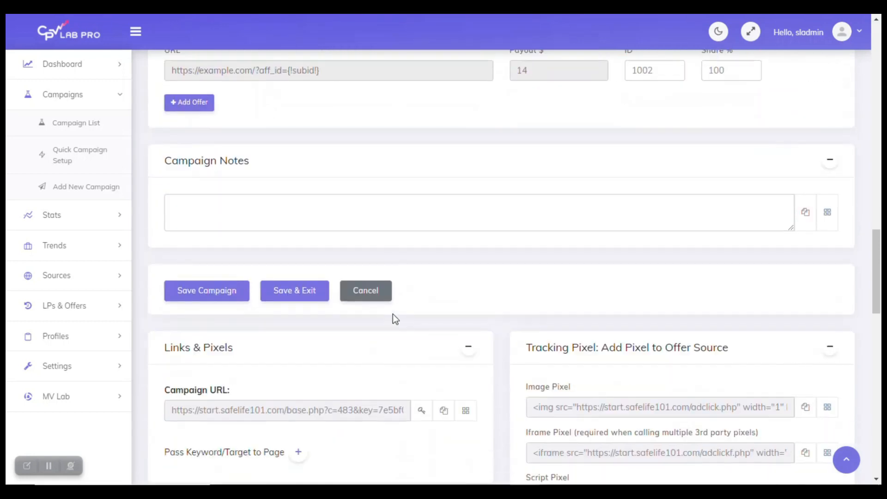
scroll(261, 301, down, 8)
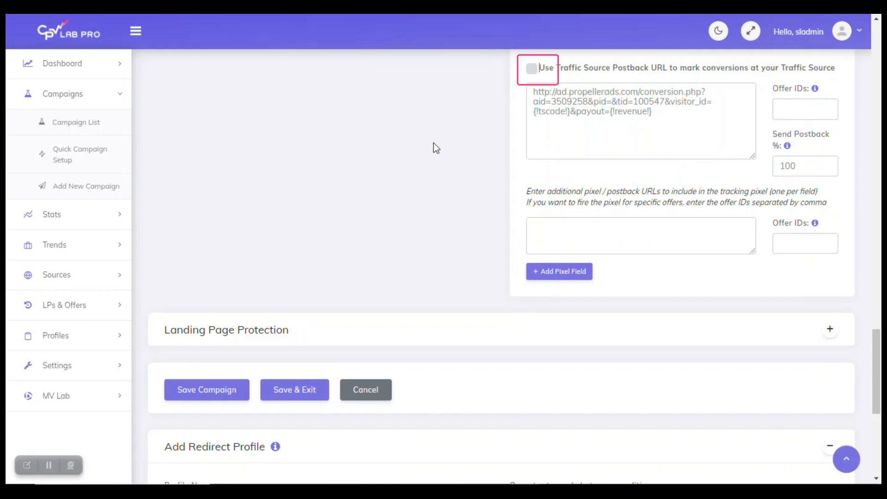
click(531, 68)
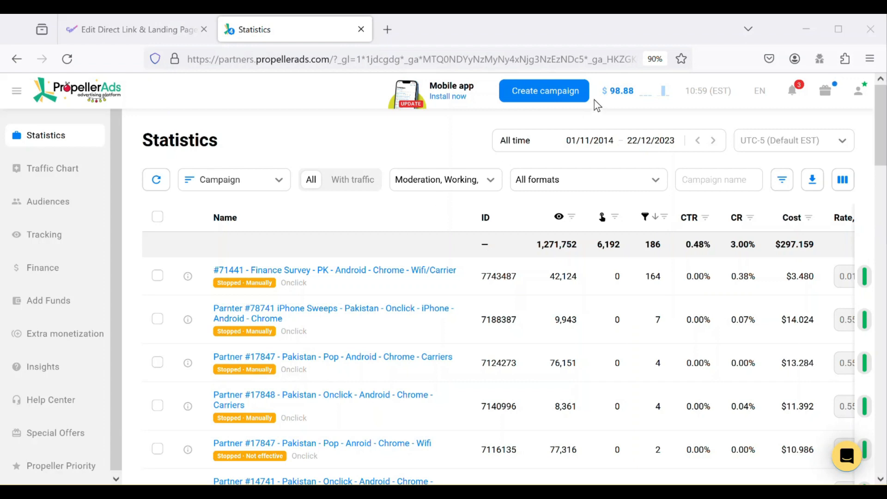
In PropellerAds, create a new campaign and name it "Example Campaign".
click(579, 96)
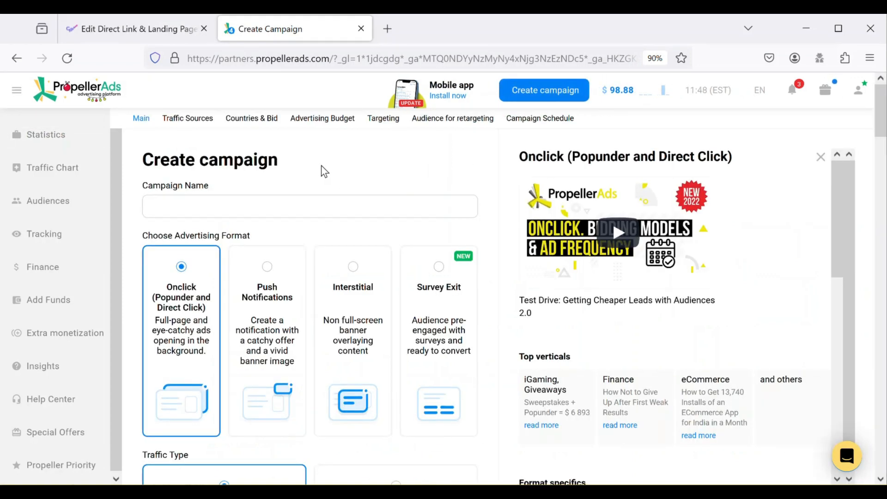
click(333, 204)
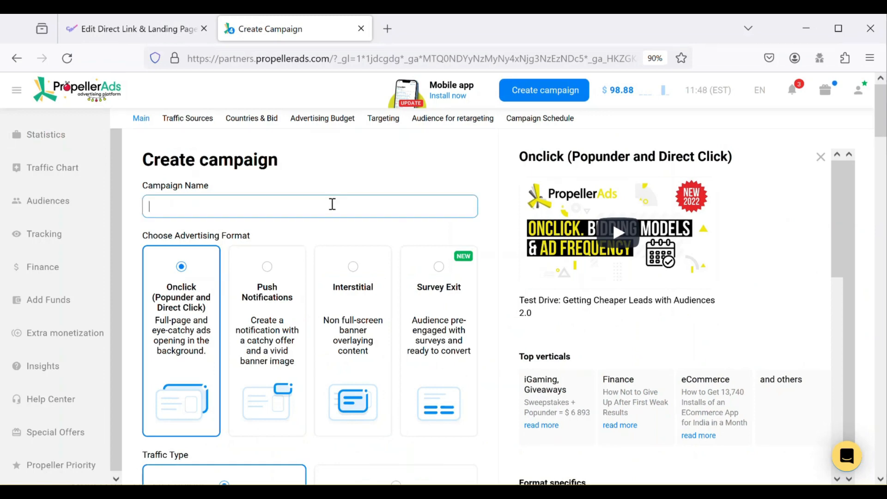
text(Exa)
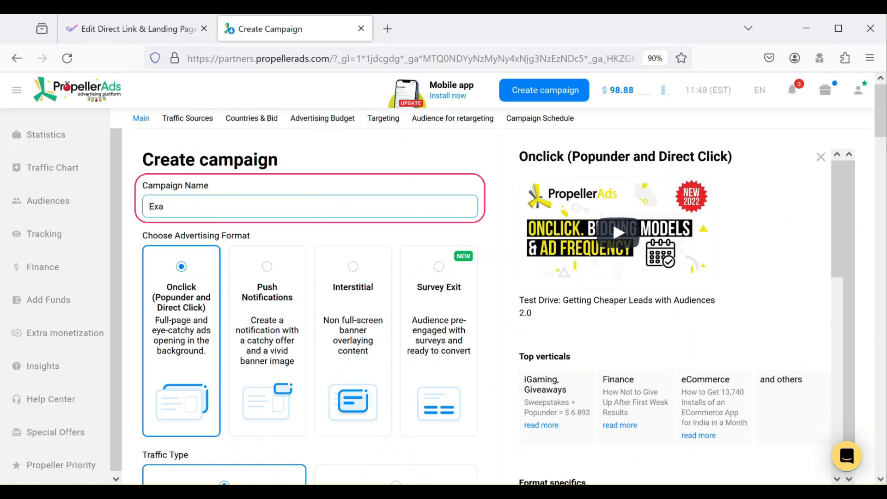
text(mple Campaign)
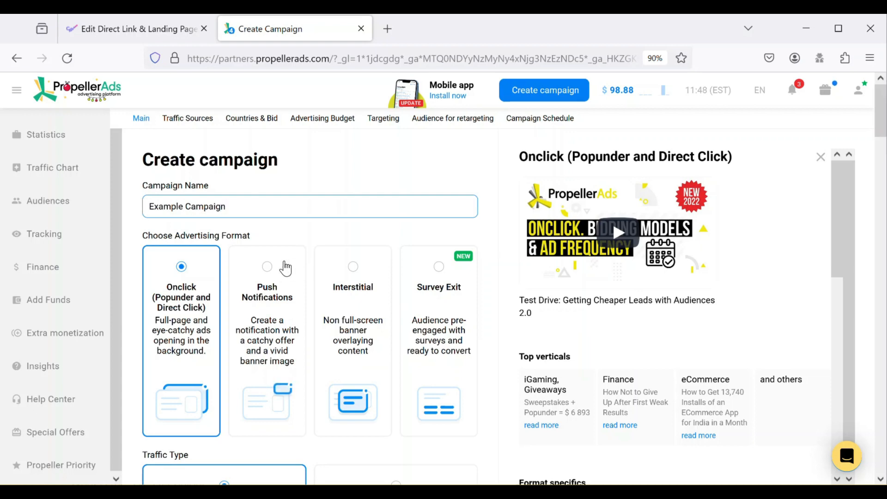
Set the advertising format to Push Notifications and exclude In-Page Push, keeping only the Classic Push type.
click(273, 276)
scroll(273, 276, down, 3)
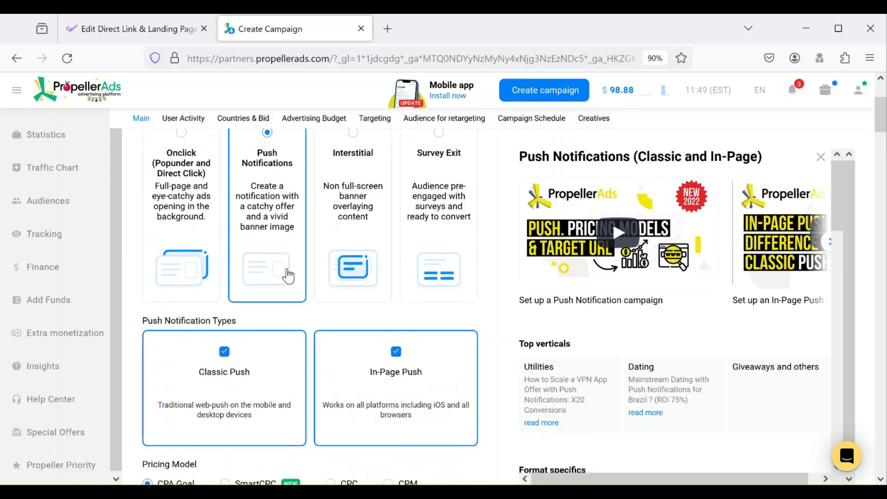
scroll(310, 268, down, 2)
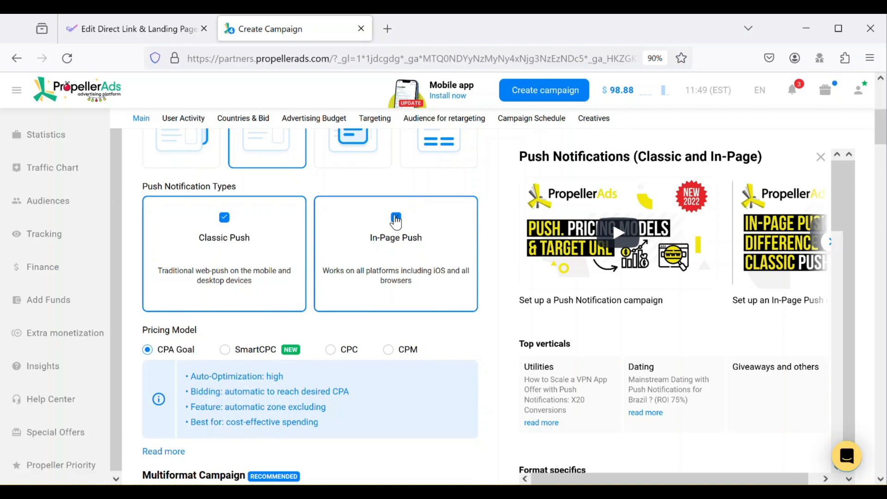
click(397, 219)
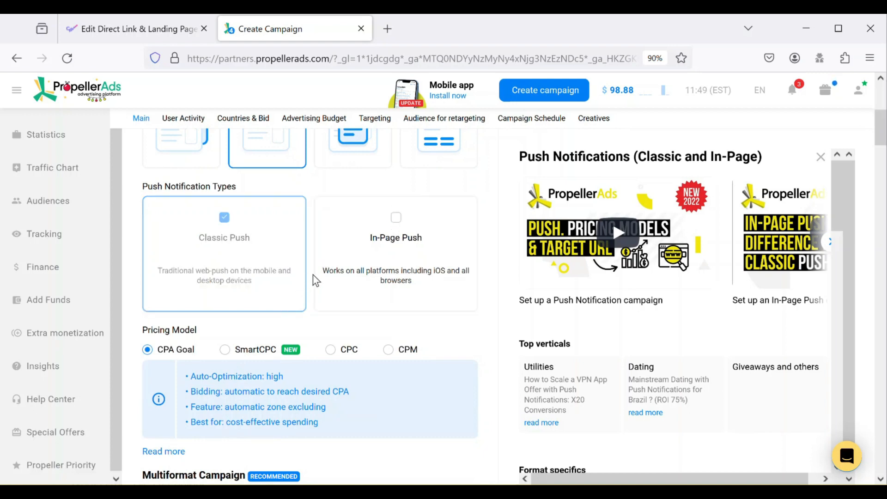
Turn off the additional OnClick and Interstitial formats under Multiformat Campaign.
scroll(316, 280, down, 2)
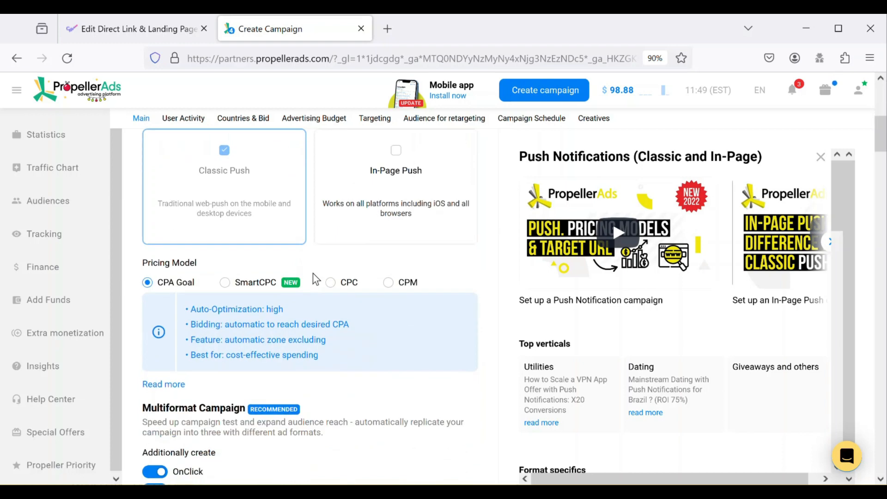
scroll(315, 279, down, 6)
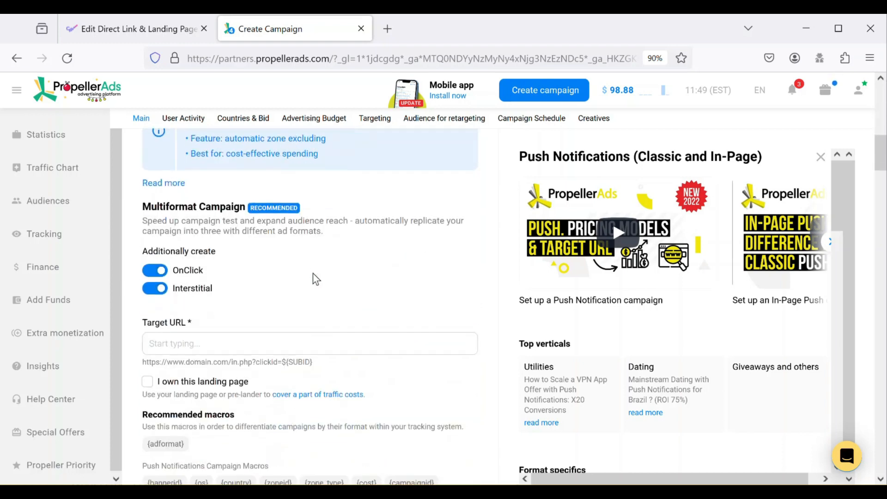
click(154, 272)
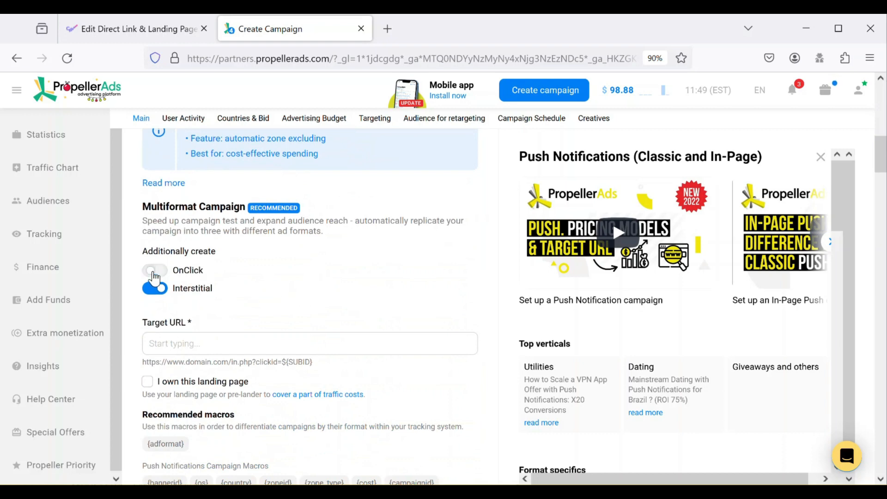
click(155, 289)
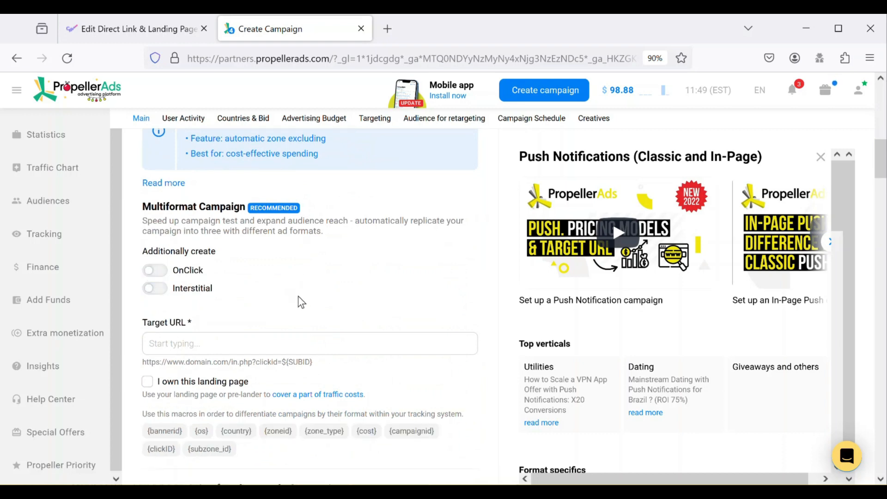
Copy the Example Campaign URL from CPV Lab Pro and paste it as the Target URL of the PropellerAds campaign.
click(149, 34)
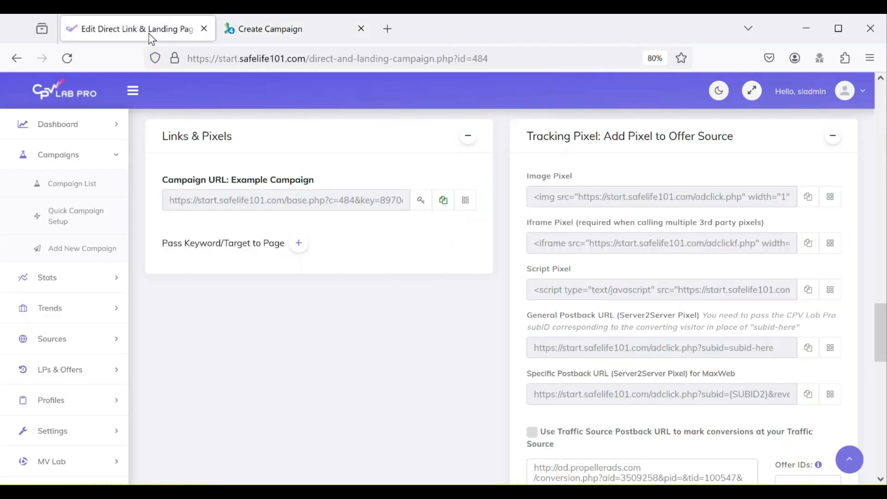
click(442, 201)
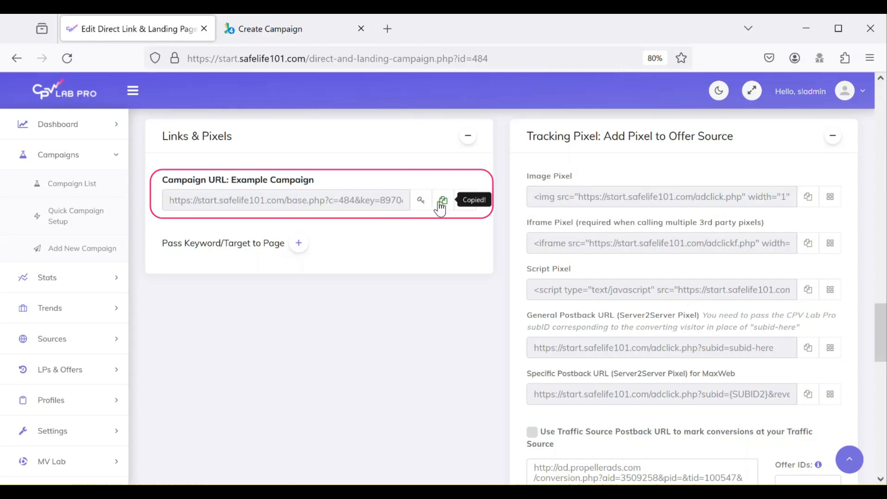
click(315, 36)
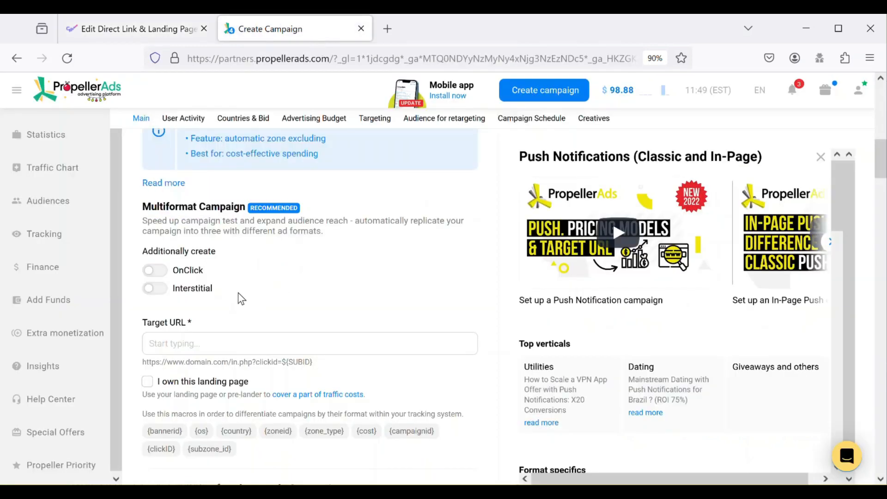
click(264, 346)
key(ctrl+v)
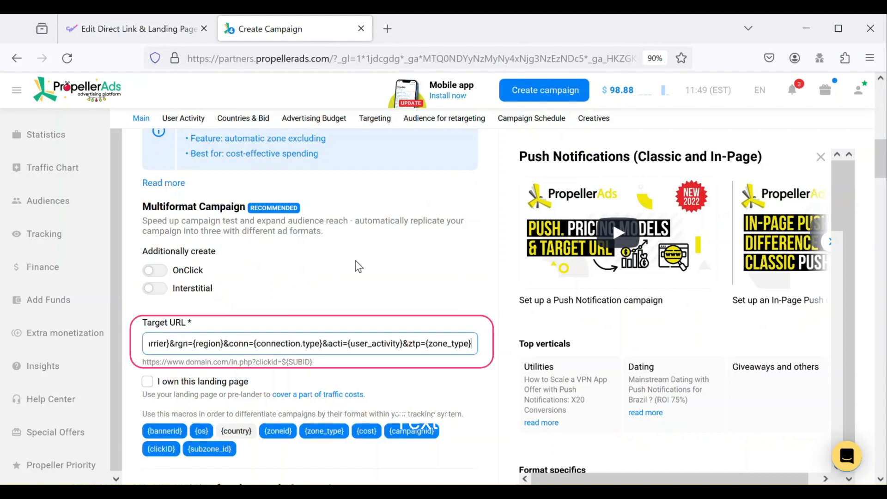
Try to add United Kingdom as the campaign's target country, and set the CPA goal to $1.25.
scroll(305, 285, down, 3)
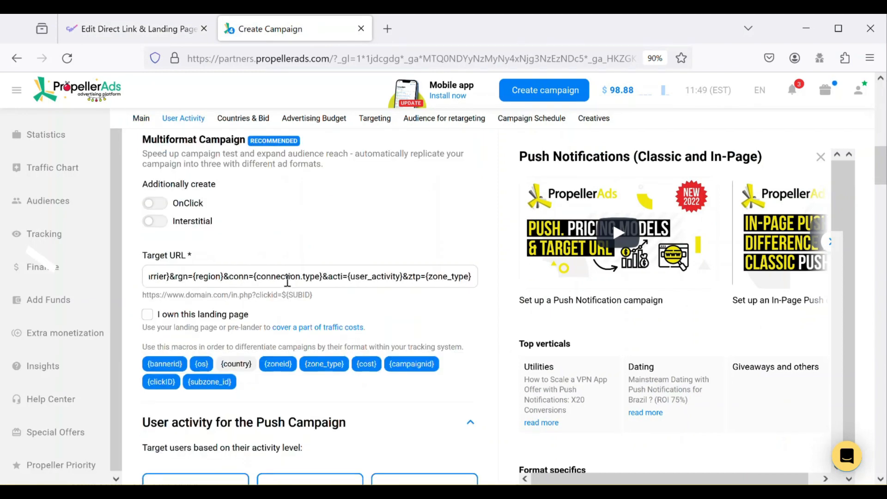
scroll(322, 275, down, 6)
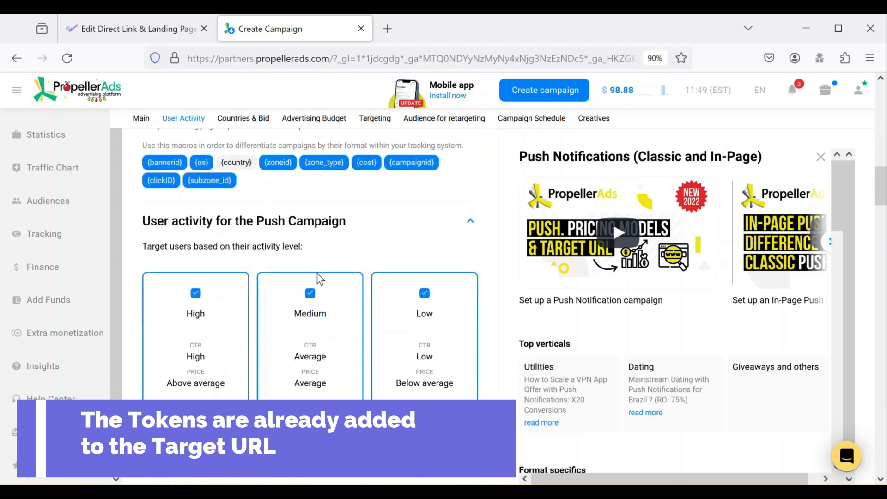
scroll(314, 278, down, 3)
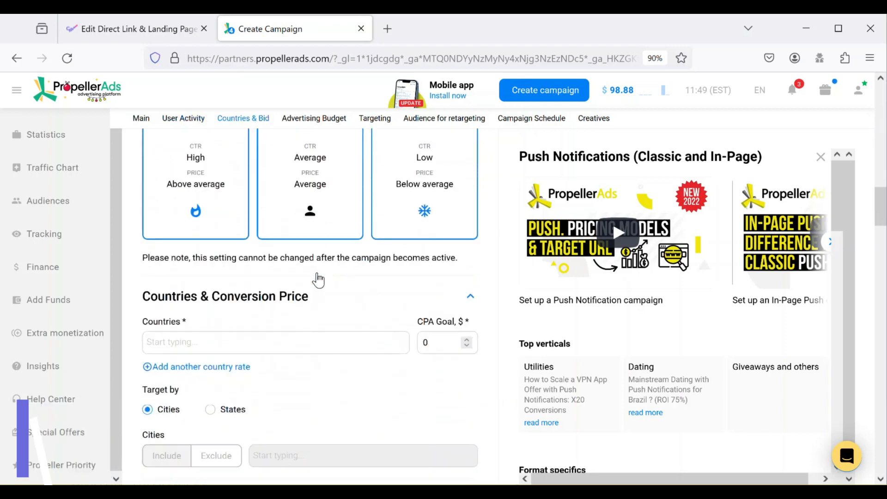
click(284, 278)
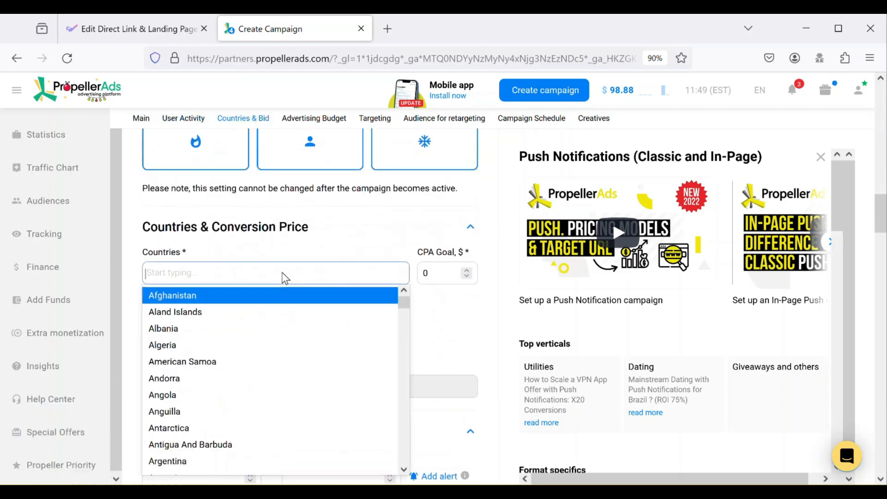
text(United Kingdom)
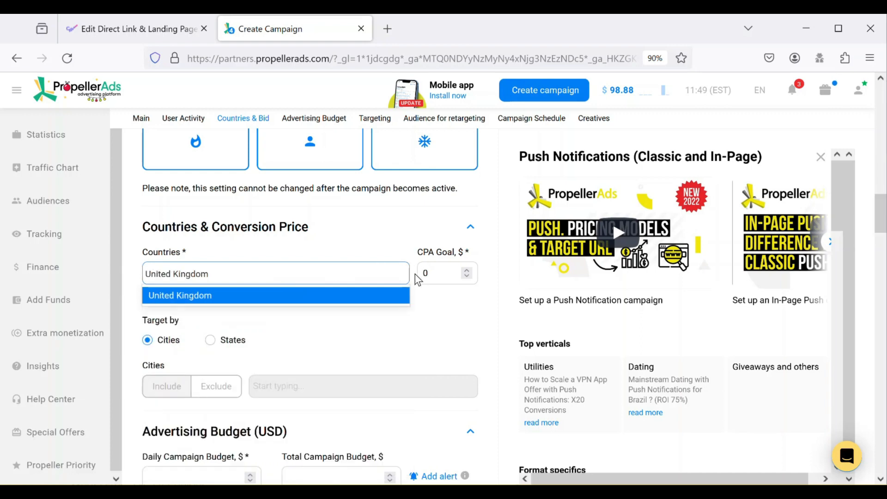
key(Return)
click(435, 270)
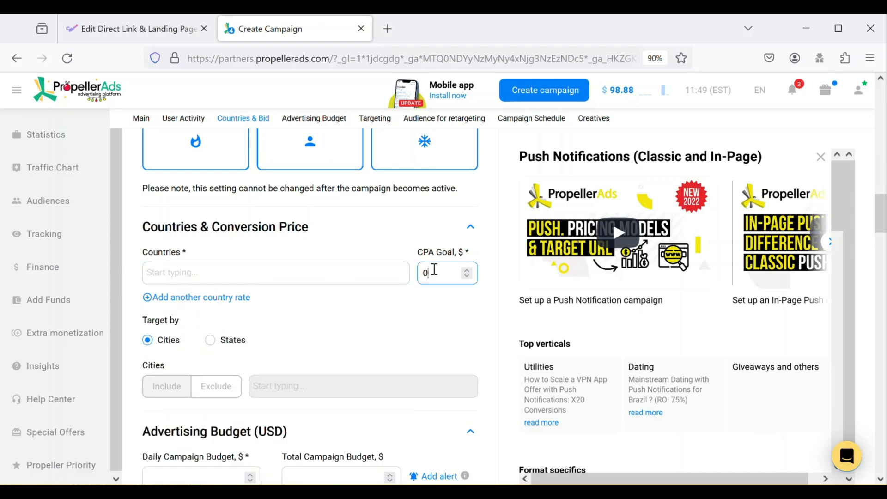
key(BackSpace)
scroll(331, 319, down, 2)
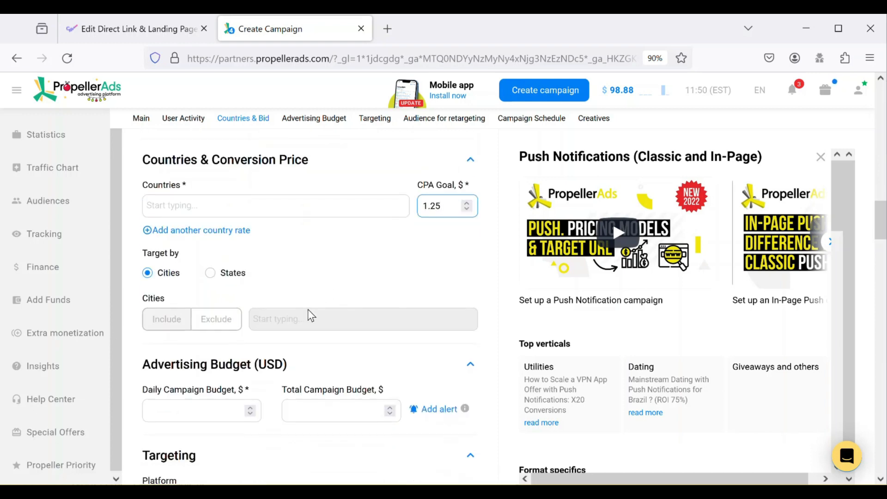
Set the daily campaign budget to $50 and the total campaign budget to $200.
click(311, 283)
scroll(272, 294, down, 2)
scroll(198, 316, down, 2)
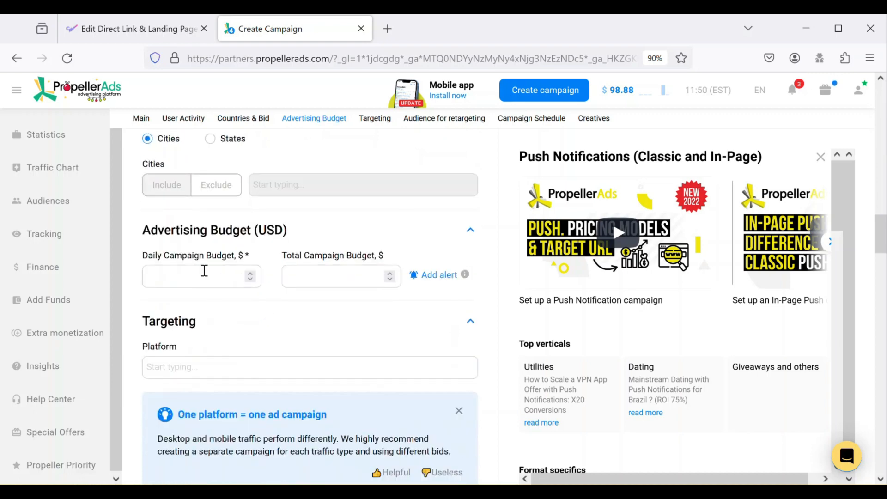
click(202, 276)
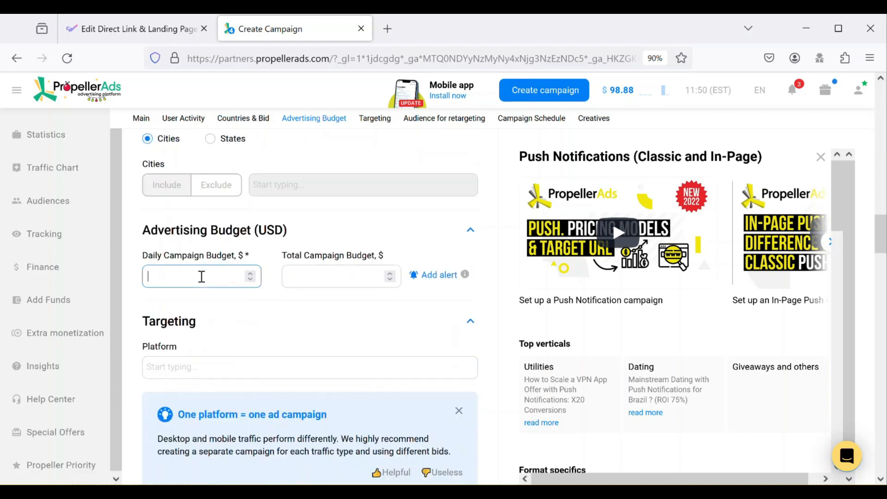
text(50)
click(322, 275)
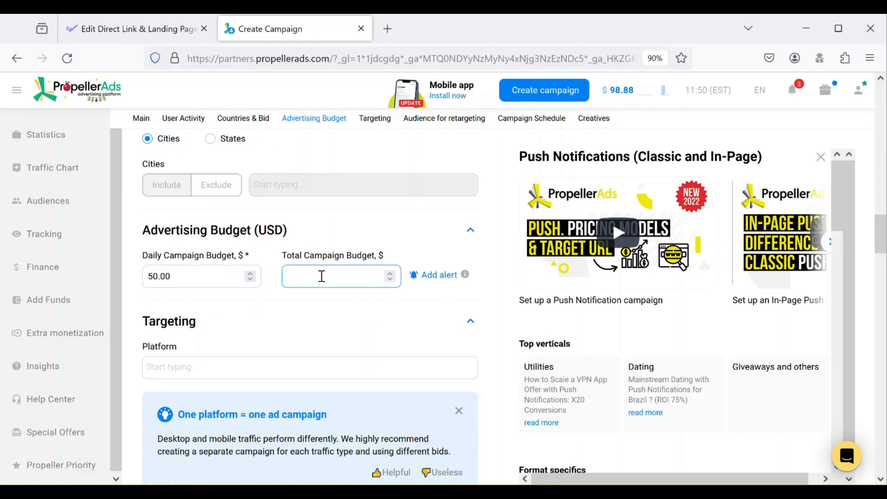
text(200)
click(273, 298)
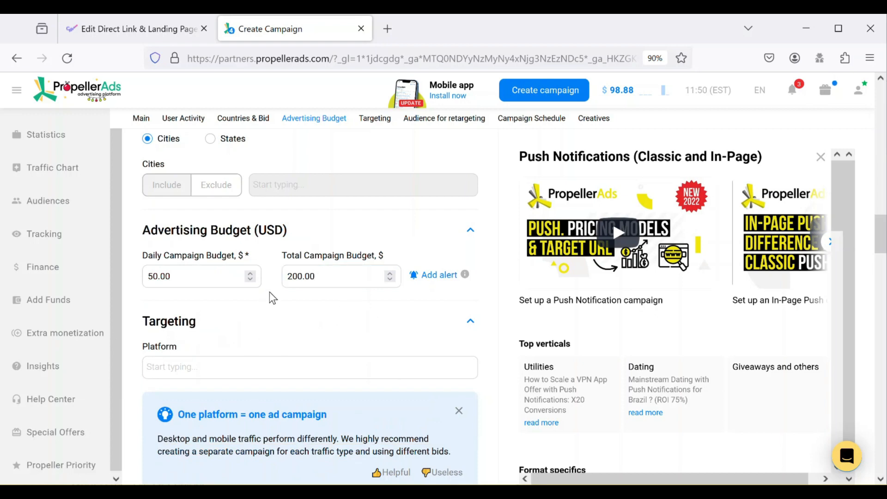
Target the Mobile platform and the Android operating system in the campaign's targeting settings.
scroll(272, 298, down, 3)
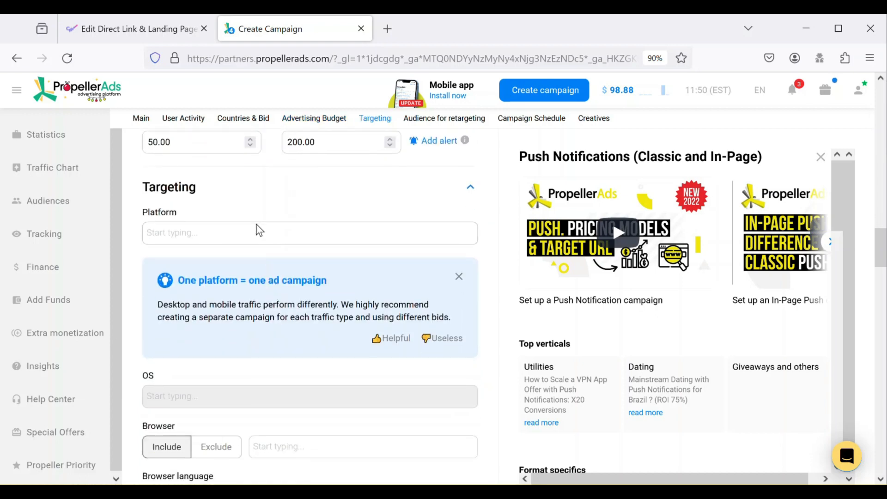
click(258, 233)
click(240, 277)
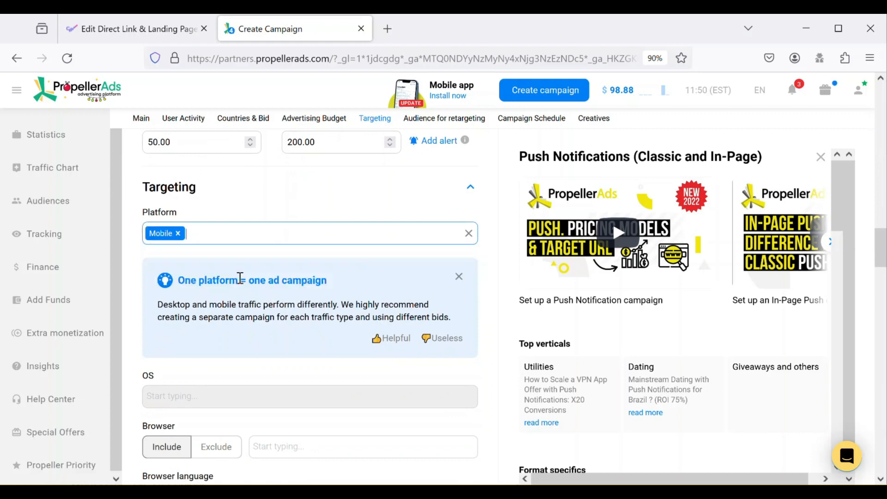
scroll(258, 304, down, 2)
scroll(258, 305, down, 2)
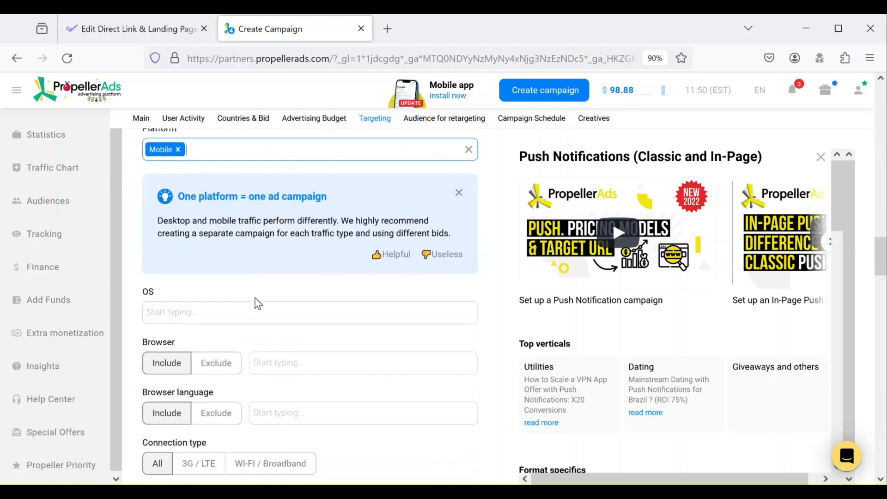
click(264, 269)
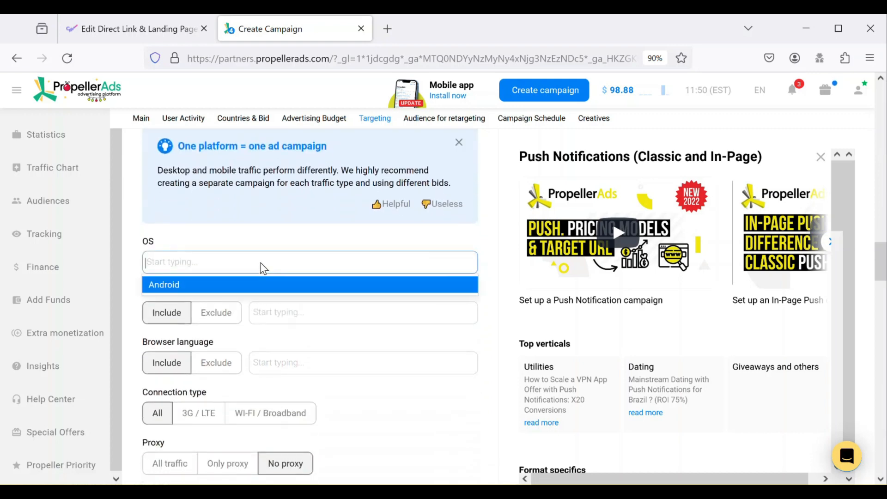
click(263, 289)
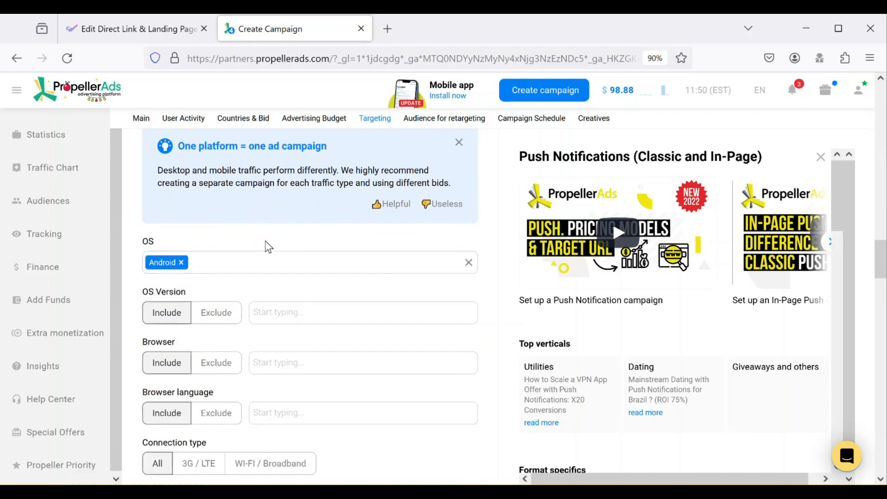
Include Google Chrome as the targeted browser and English as the targeted browser language.
scroll(266, 246, down, 2)
scroll(240, 267, down, 2)
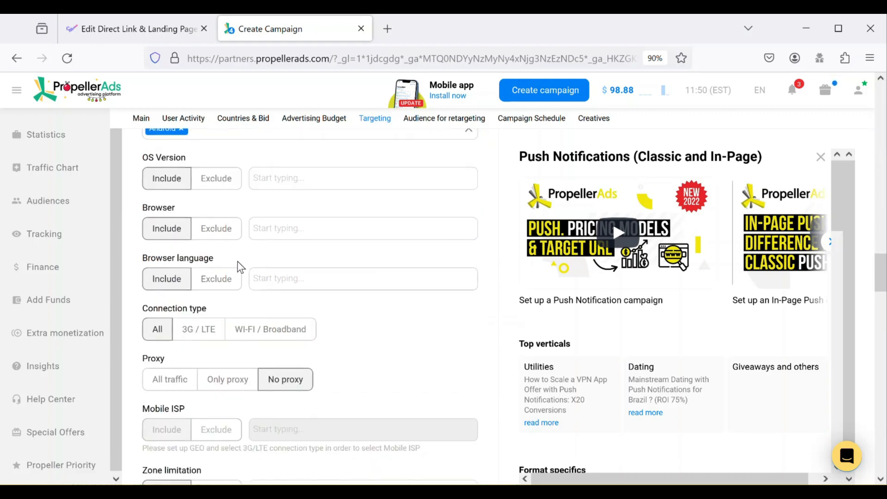
click(322, 233)
click(336, 252)
scroll(327, 243, down, 2)
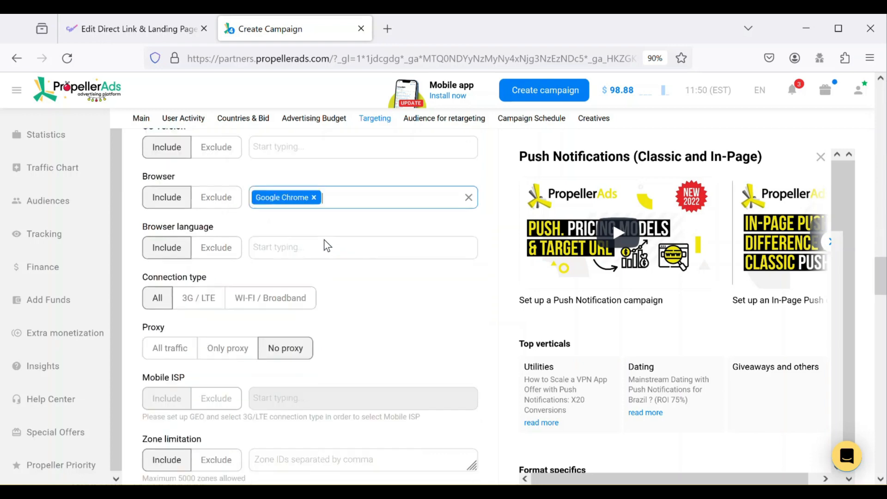
click(329, 216)
text(en)
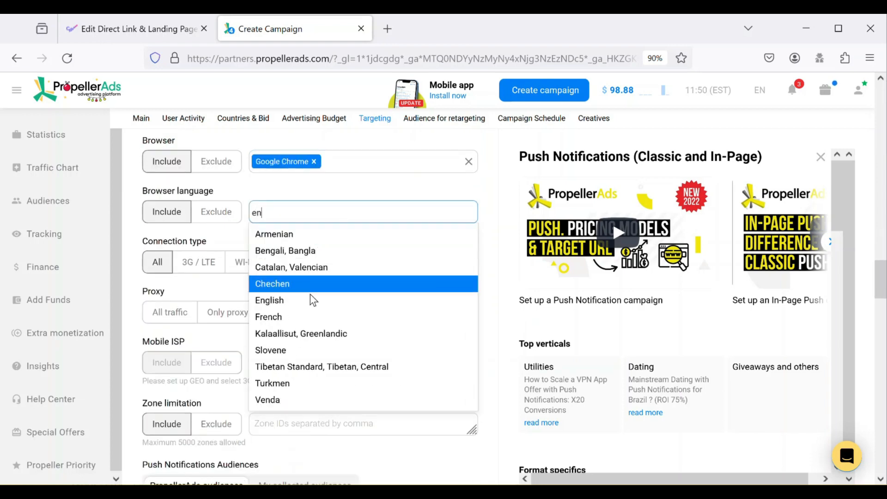
click(311, 301)
Select the Giveaways interest under the PropellerAds push notification audiences.
scroll(312, 296, down, 4)
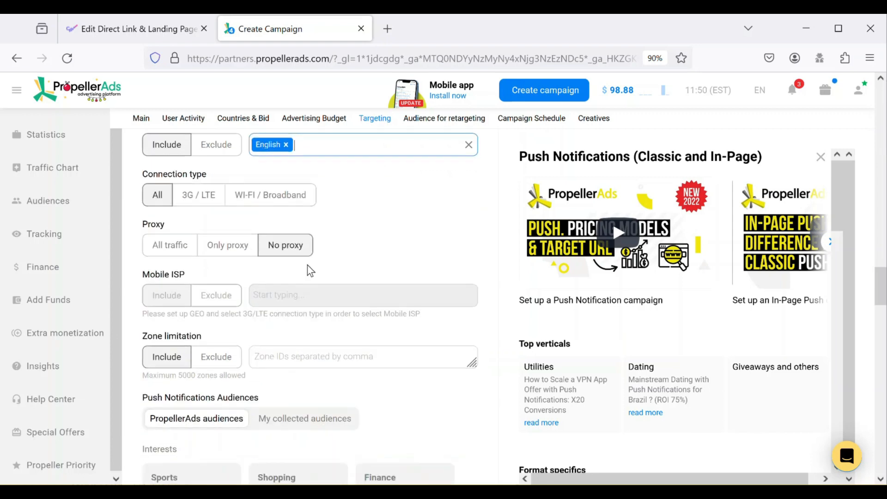
scroll(310, 270, down, 6)
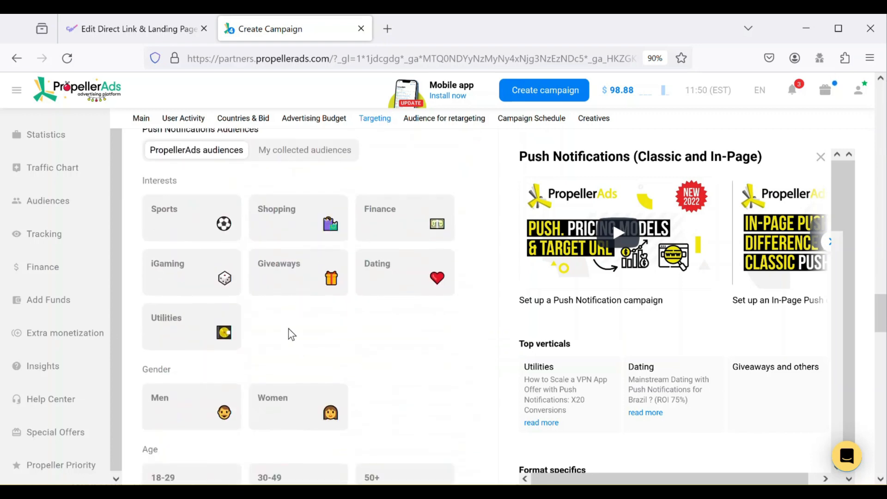
click(298, 283)
Give Creative 1 the title "iPhone's FREE In {city}?" and the description "See How To Get Your Hands On One!".
scroll(269, 326, down, 4)
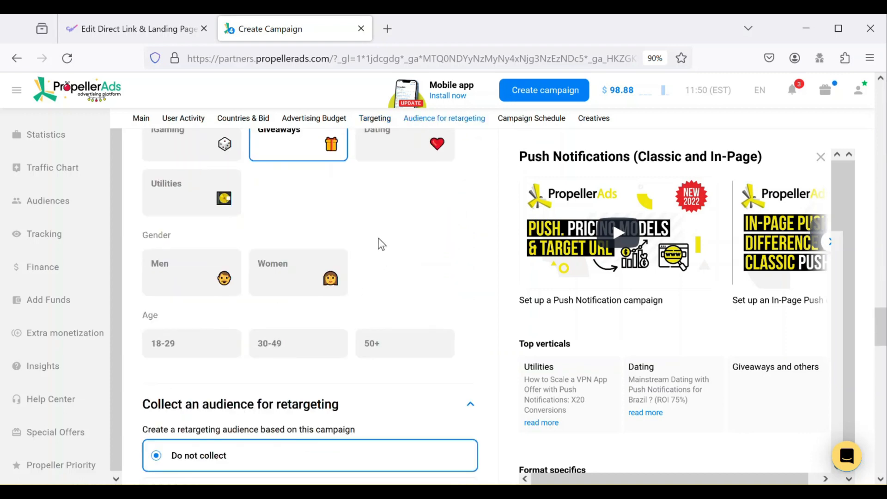
scroll(372, 277, down, 3)
scroll(339, 297, down, 9)
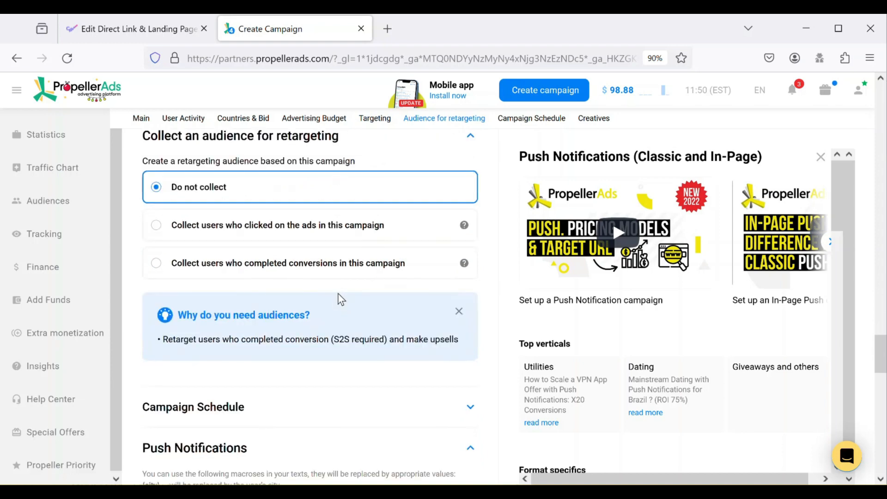
scroll(338, 301, down, 10)
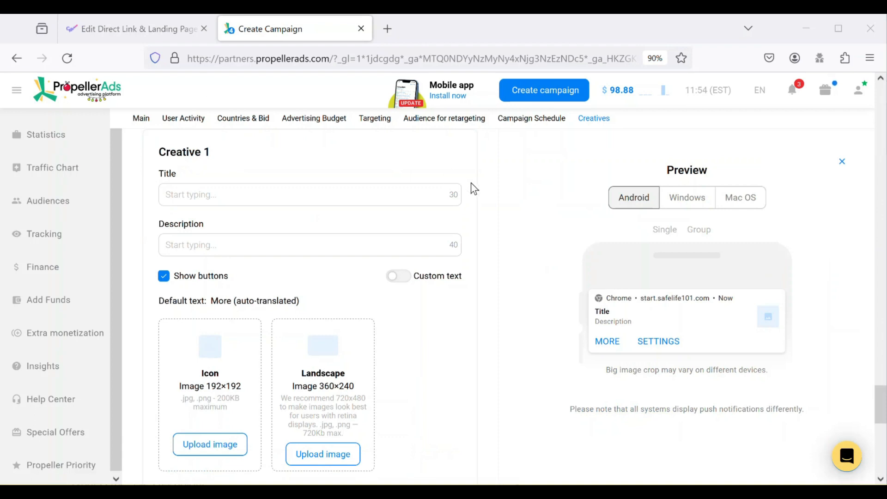
click(372, 202)
text(iPhone's FREE In {city}?)
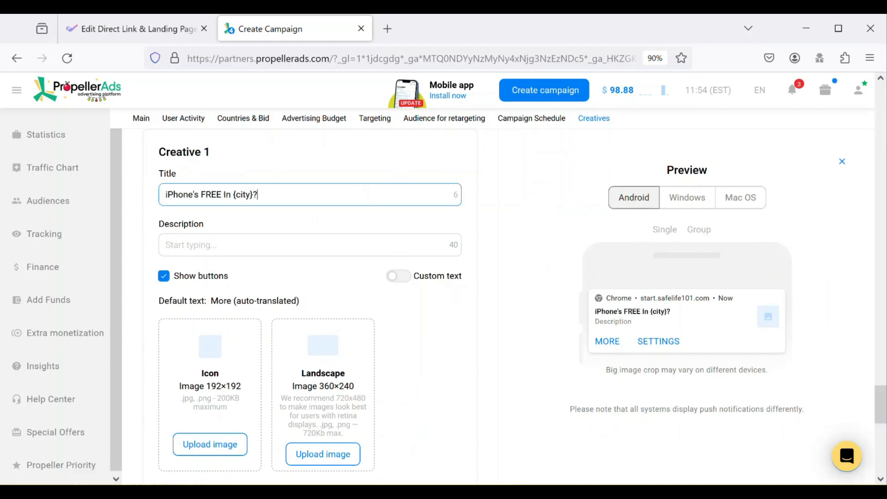
click(323, 250)
text(See How To Get Your Hands On One!)
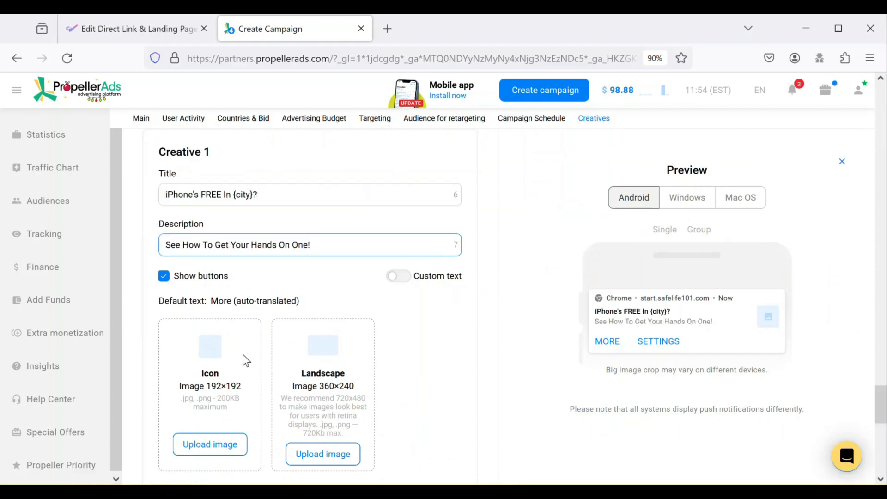
Upload and crop the blue shield checkmark image as Creative 1's icon and the iPhone image with smiling people as its landscape image.
click(248, 453)
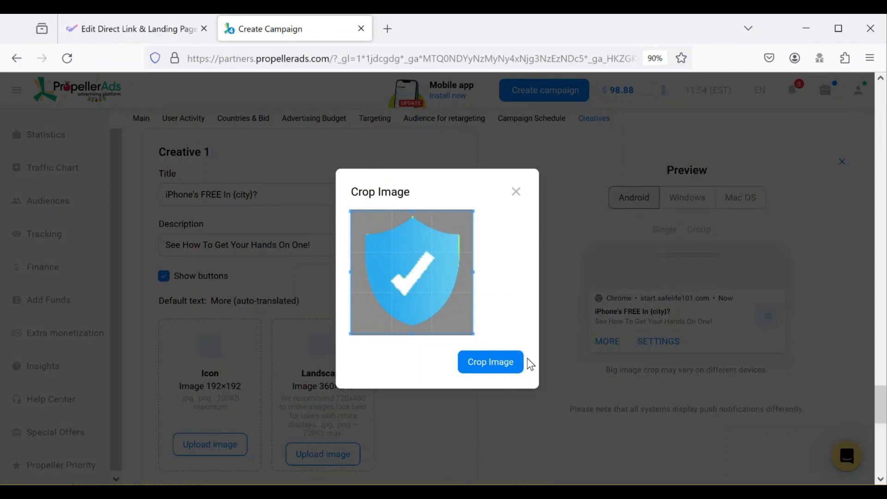
click(523, 363)
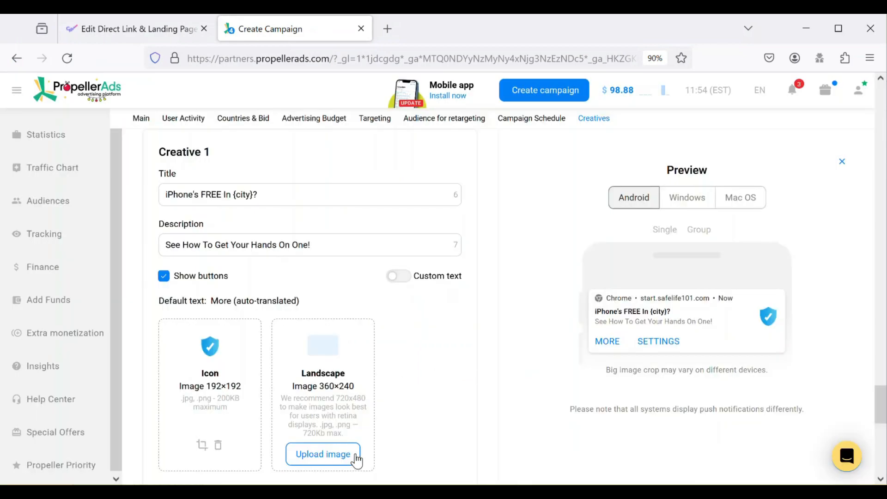
click(357, 460)
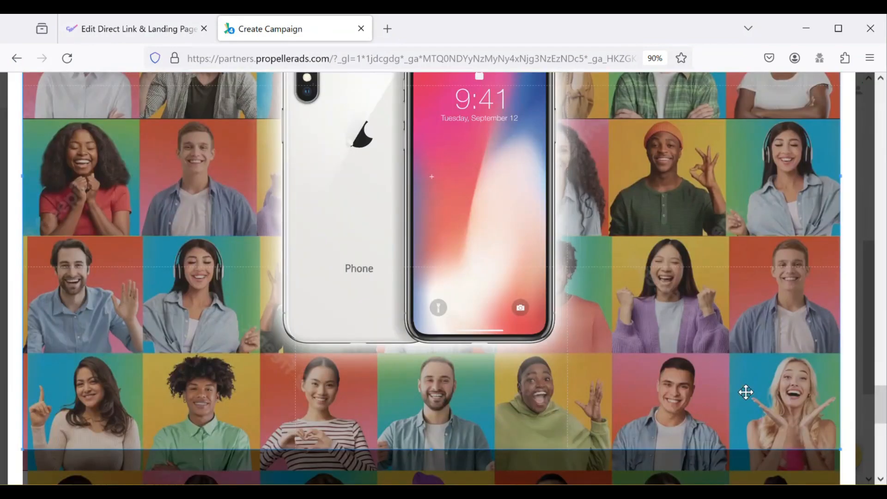
scroll(748, 390, down, 3)
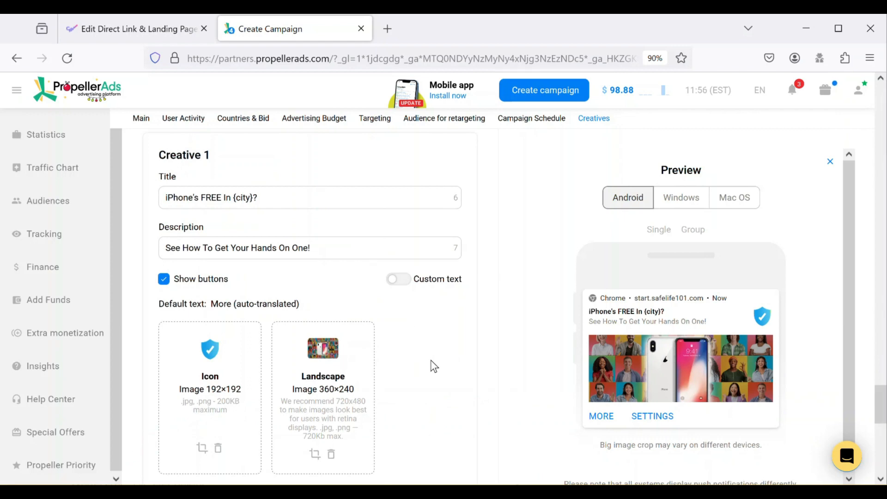
Accept the declaration that the campaign meets the Quality Guidelines.
scroll(431, 361, down, 5)
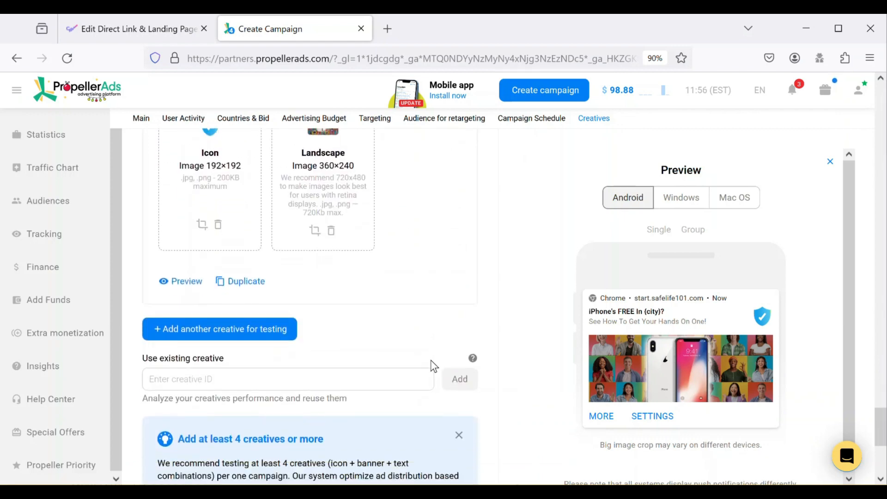
scroll(432, 361, down, 6)
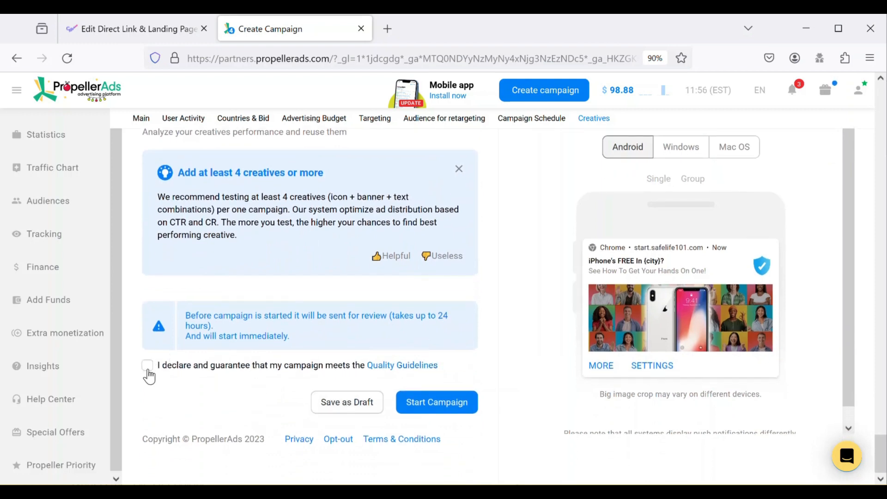
click(148, 370)
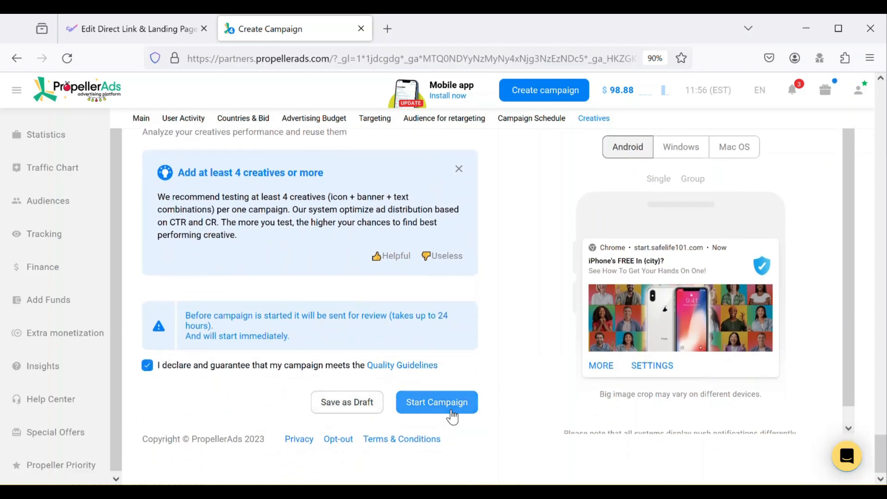